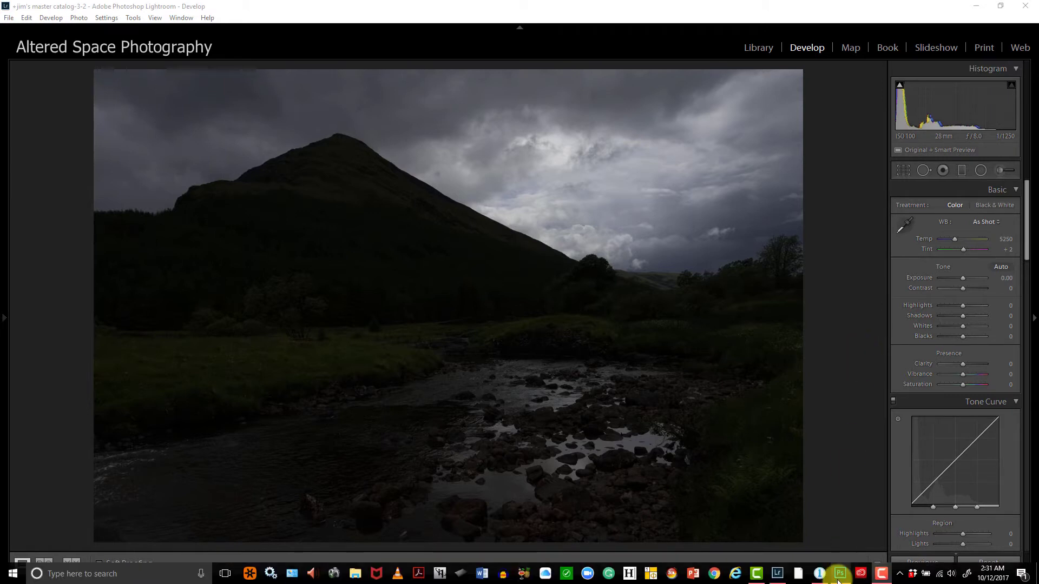
Glance at the raw in Capture One, then return to Lightroom's Basic panel.
click(820, 574)
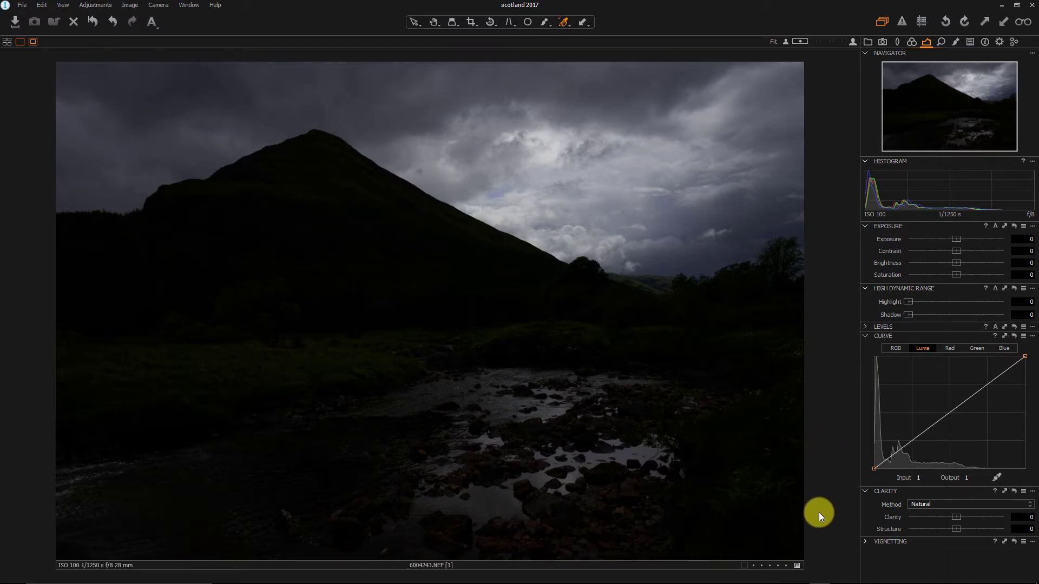
mouse_move(819, 582)
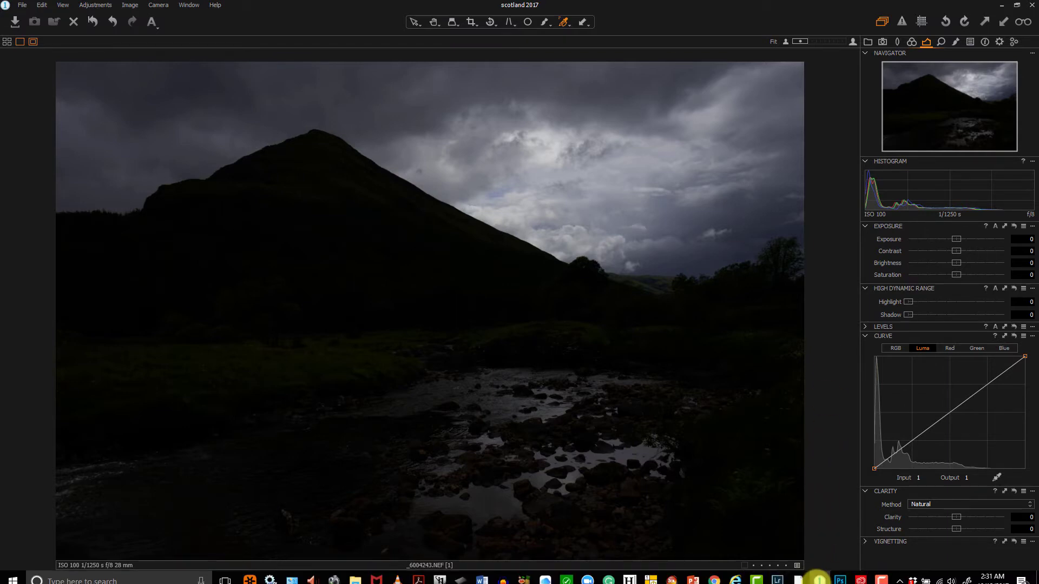
click(780, 577)
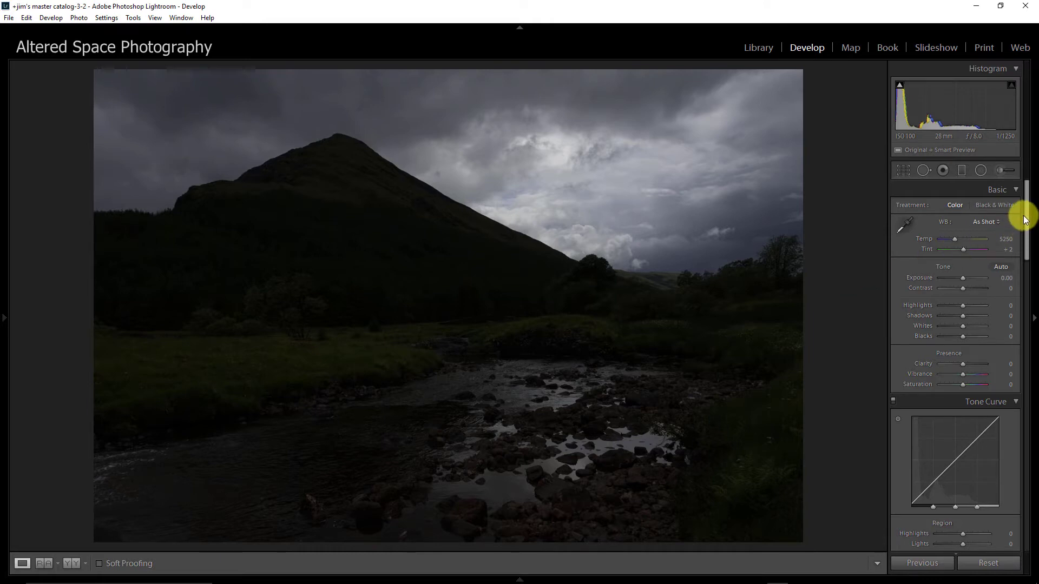
drag(1023, 216, 1024, 379)
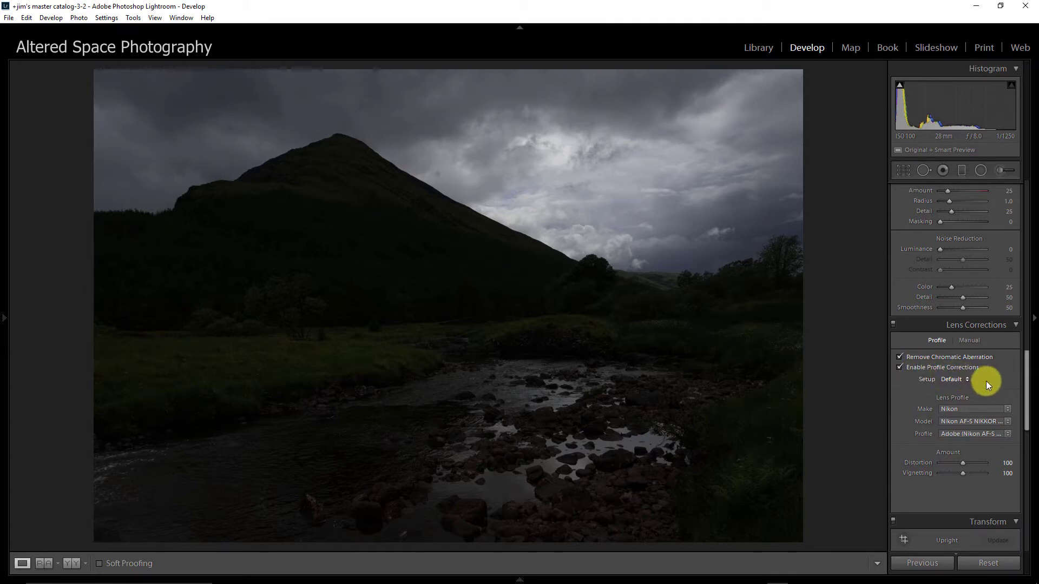
drag(1025, 378, 1020, 204)
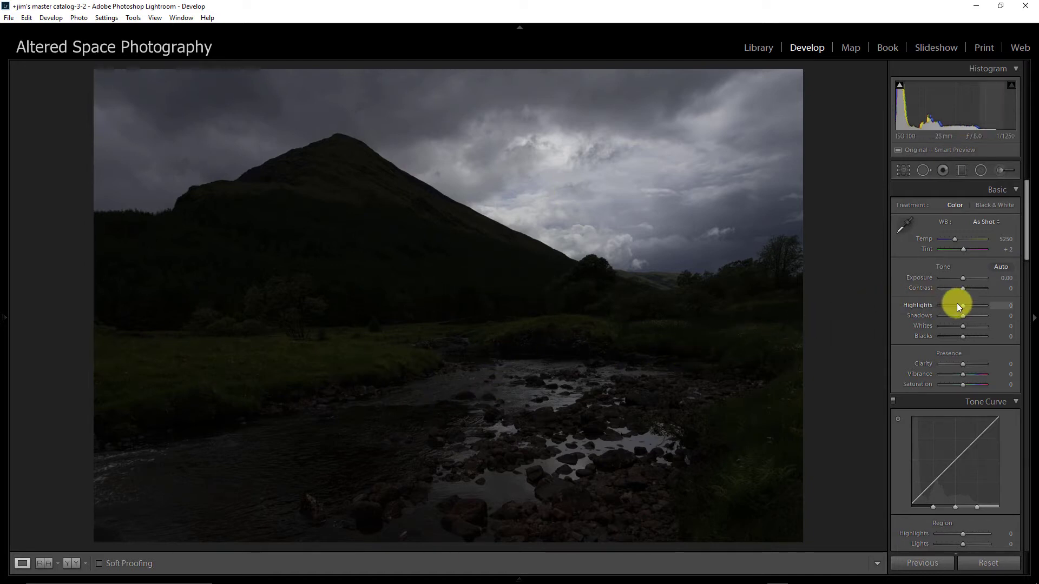
Set Highlights to -100, Shadows to +90 and Exposure to +1.31.
drag(963, 304, 940, 305)
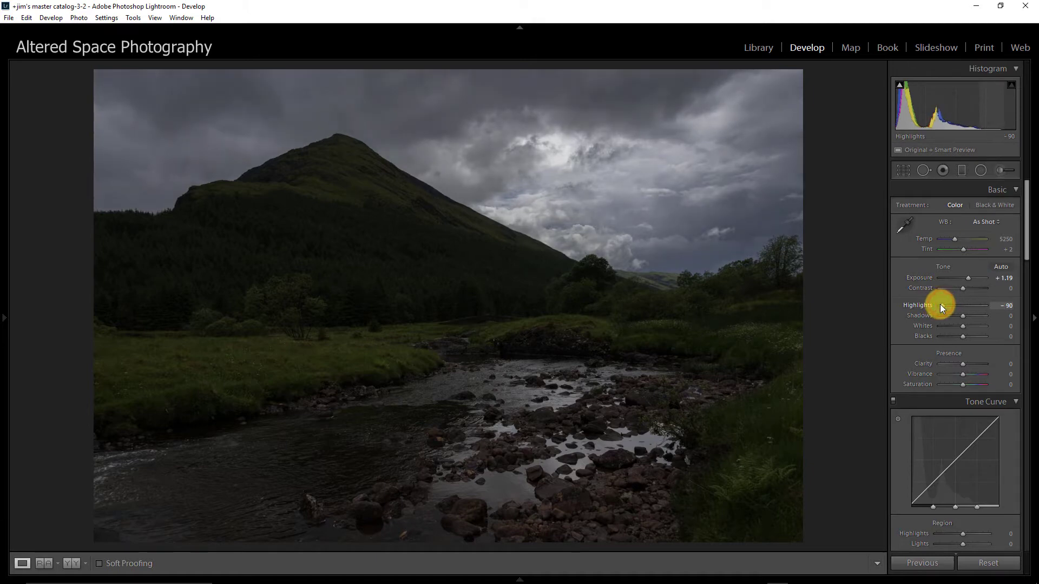
key(ctrl+z)
key(ctrl+z)
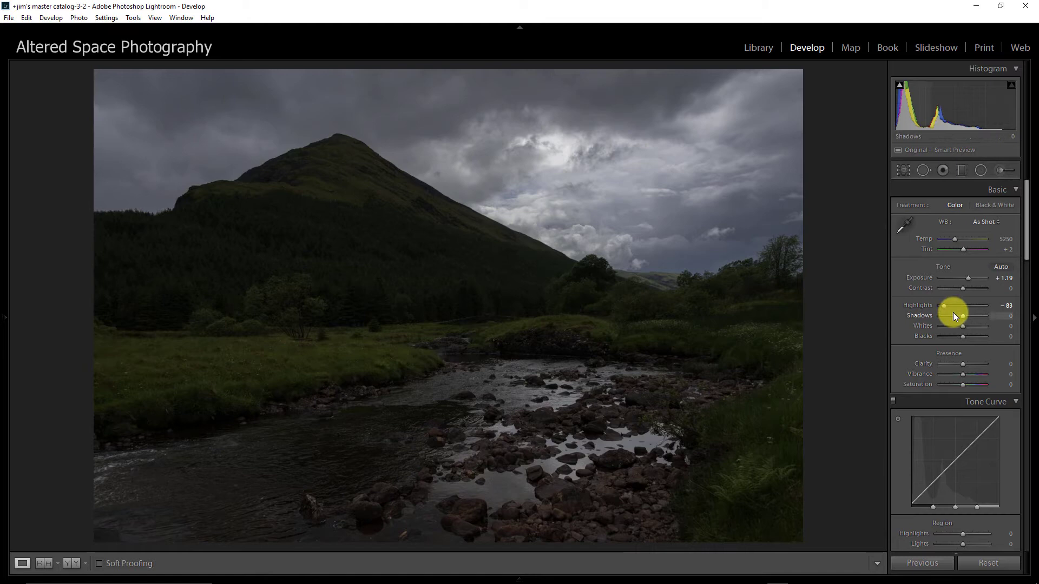
drag(962, 316, 980, 316)
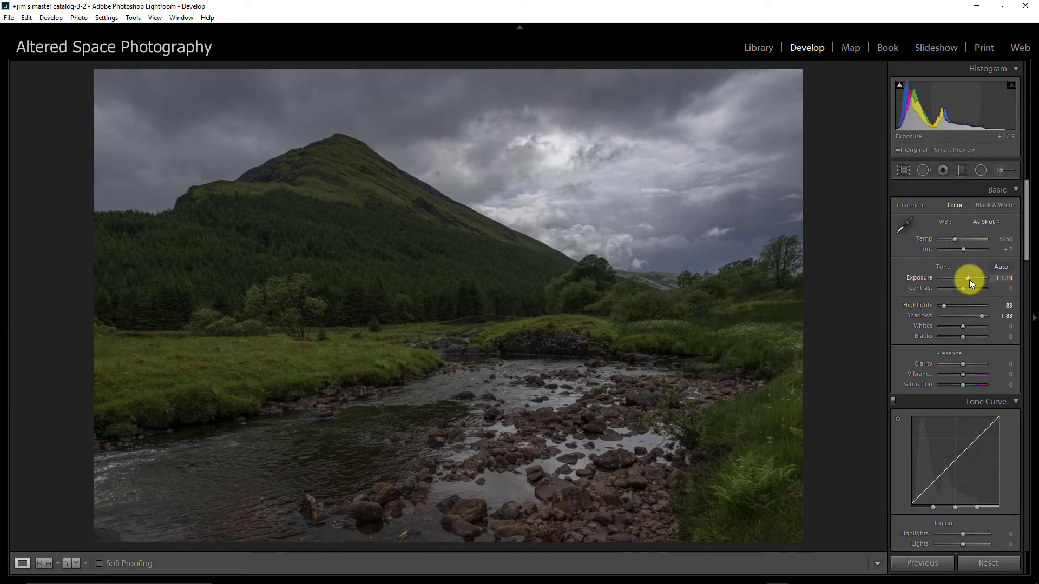
drag(943, 305, 969, 278)
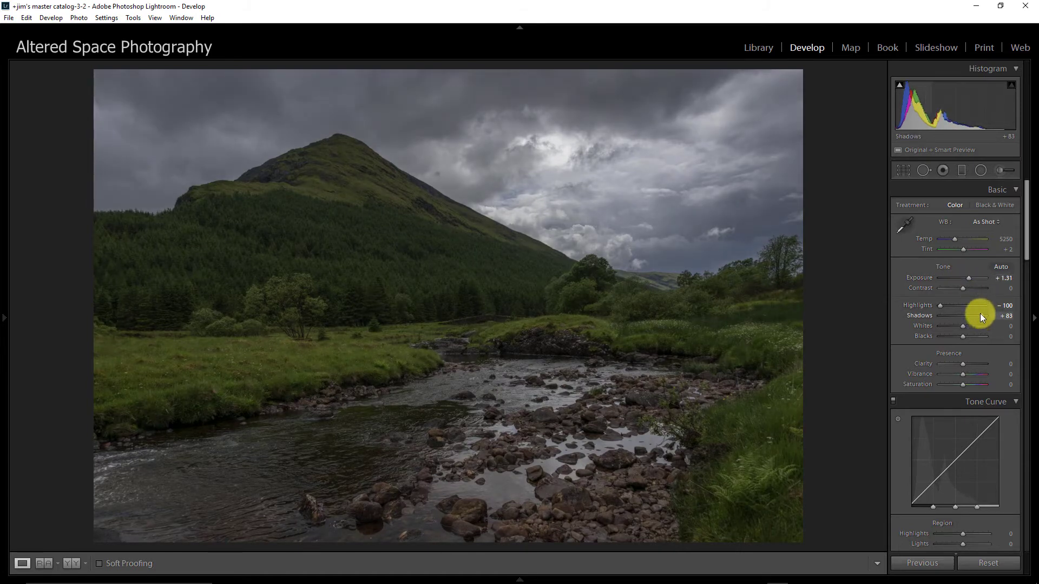
drag(979, 314, 981, 313)
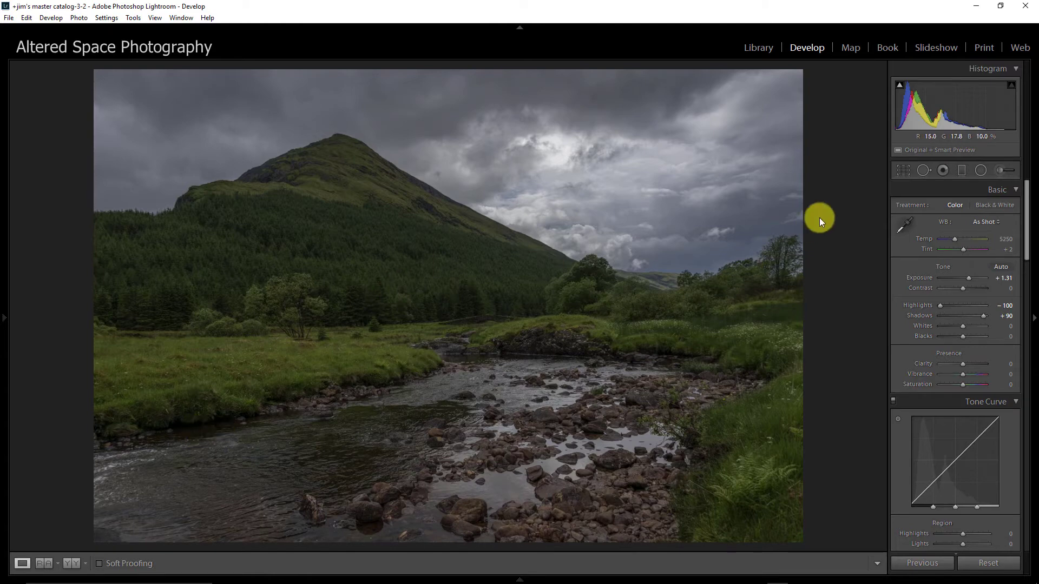
With the shadow clipping warning on, raise Blacks to +79 and ease Shadows to +86.
click(900, 88)
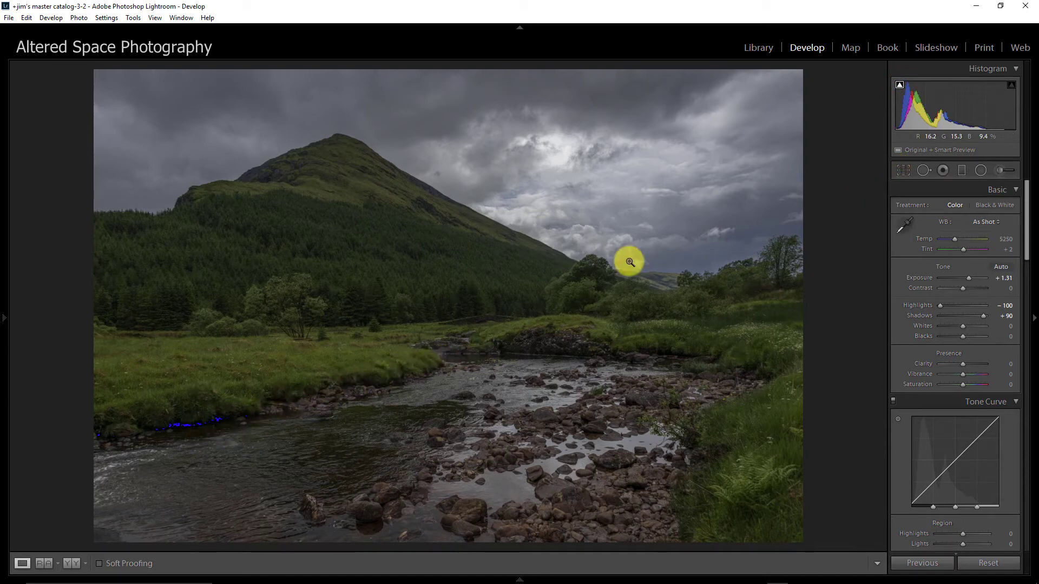
click(899, 85)
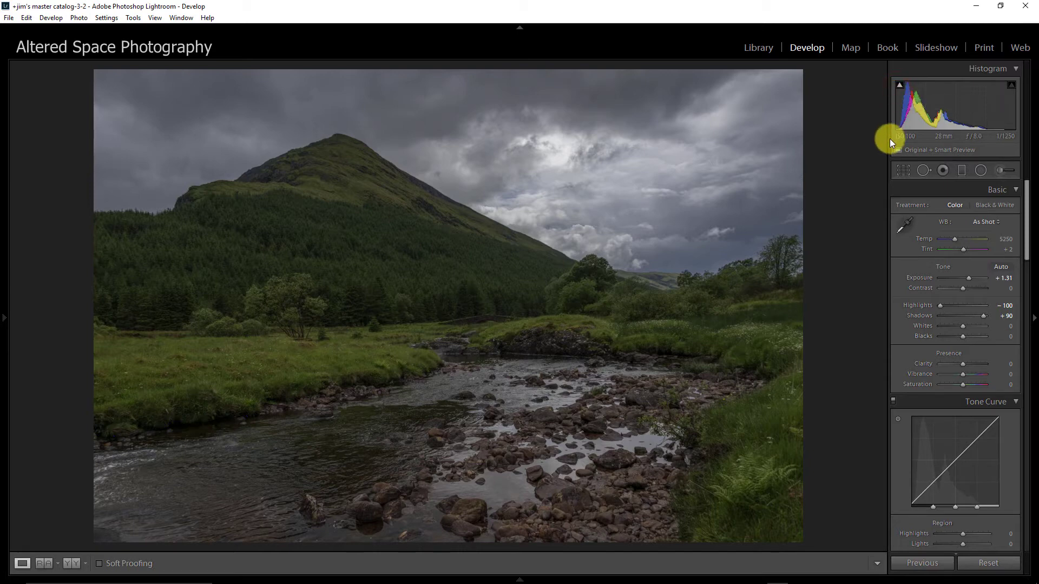
click(900, 85)
key(alt)
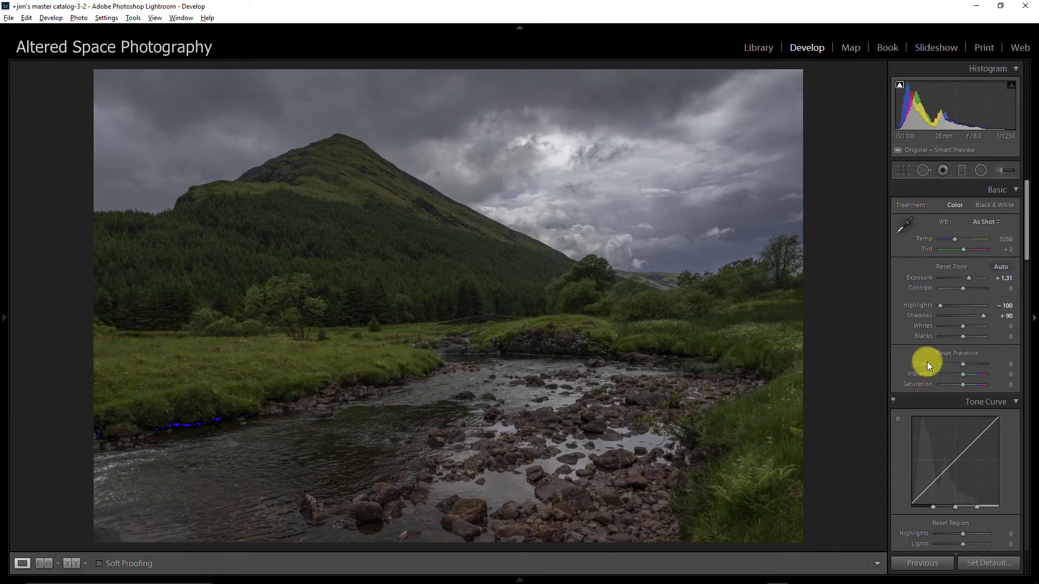
alt+click(962, 336)
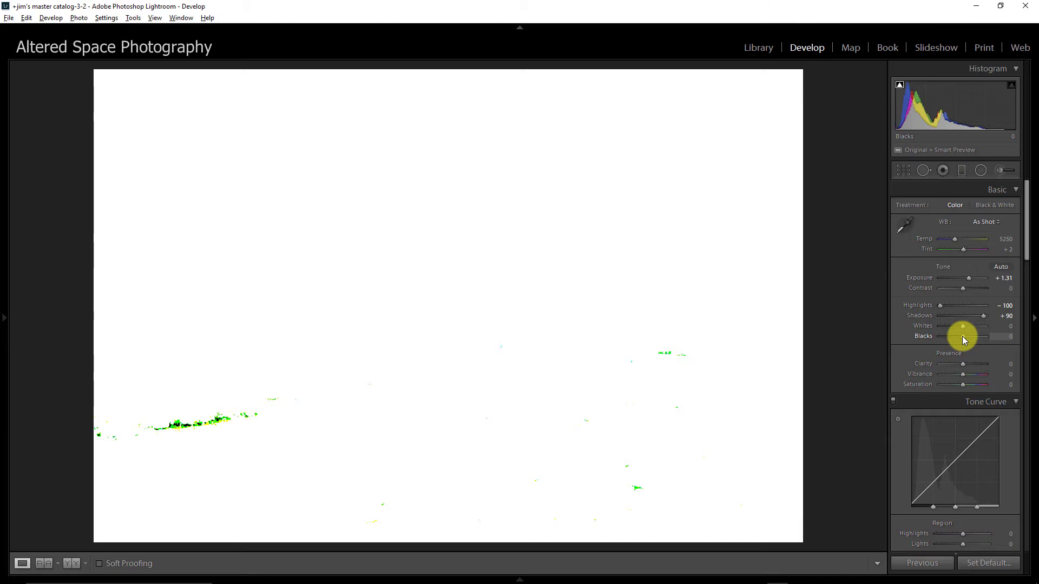
mouse_move(963, 337)
mouse_down()
mouse_move(1013, 346)
mouse_move(977, 339)
mouse_move(988, 315)
mouse_move(982, 335)
mouse_up()
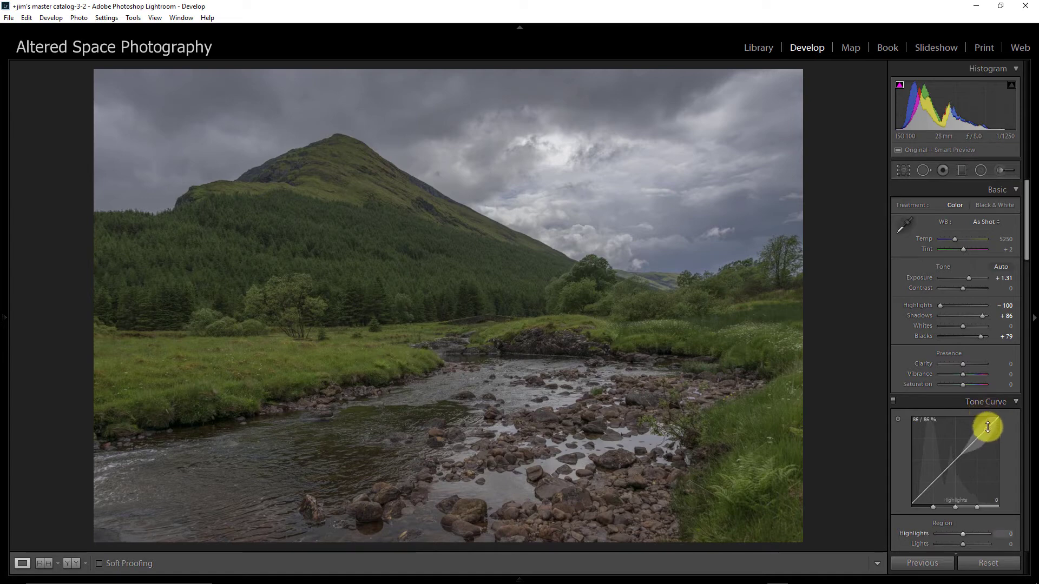
Lower the tone curve highlights to -63 and send the photo to Photoshop CC 2017.
drag(988, 428, 993, 462)
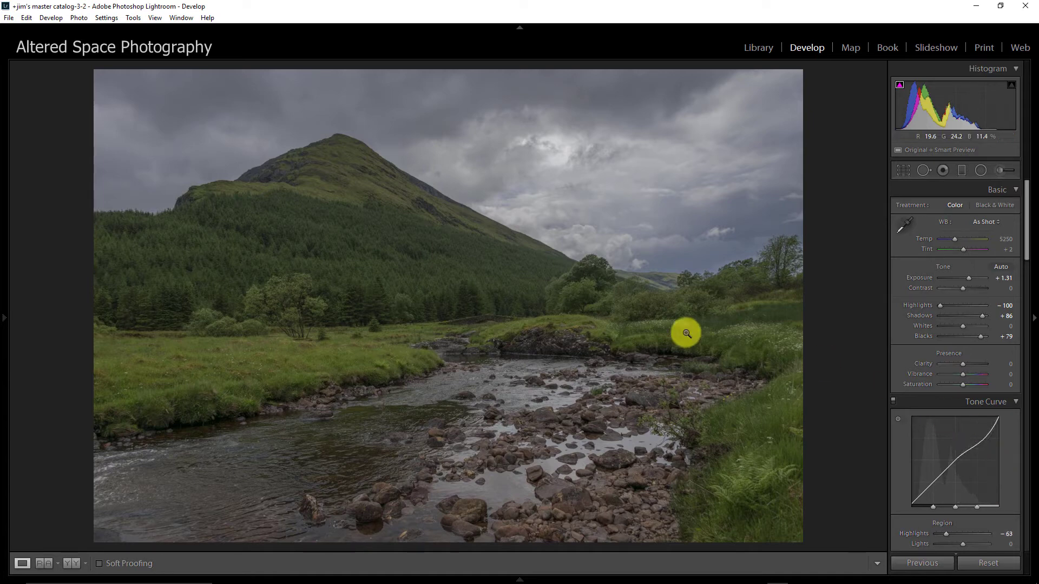
right_click(644, 290)
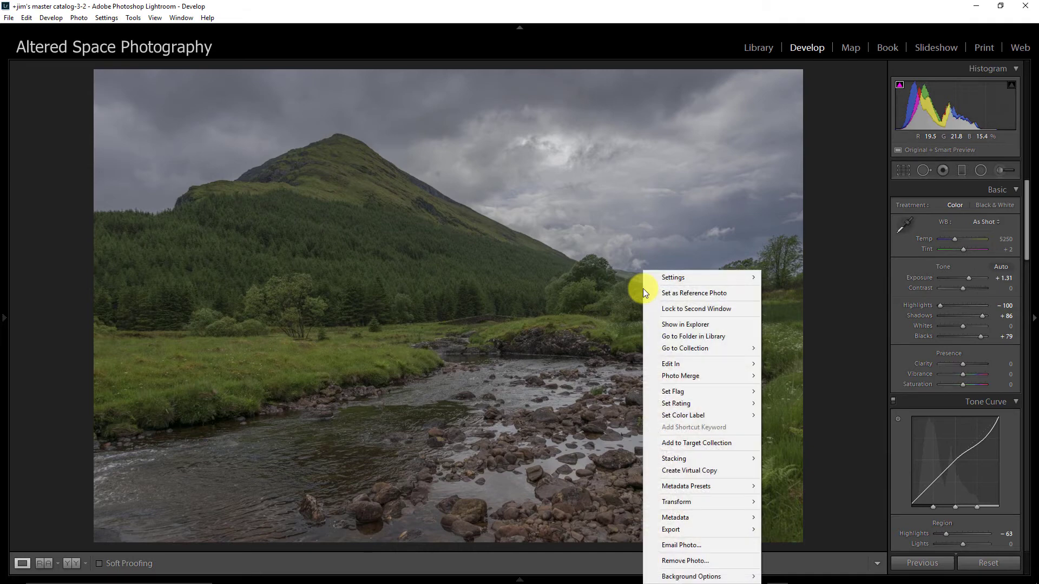
mouse_move(673, 365)
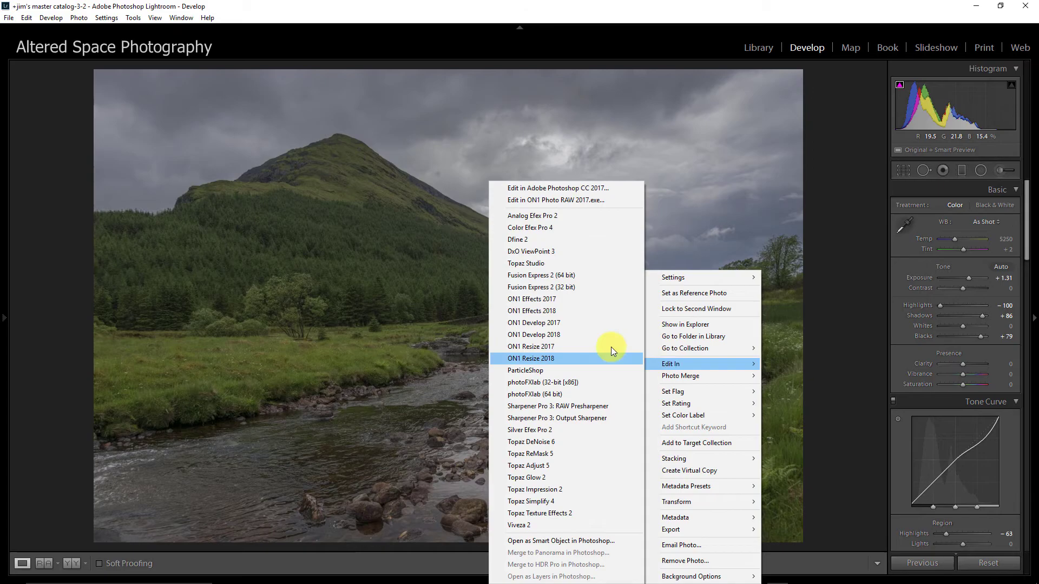
click(615, 185)
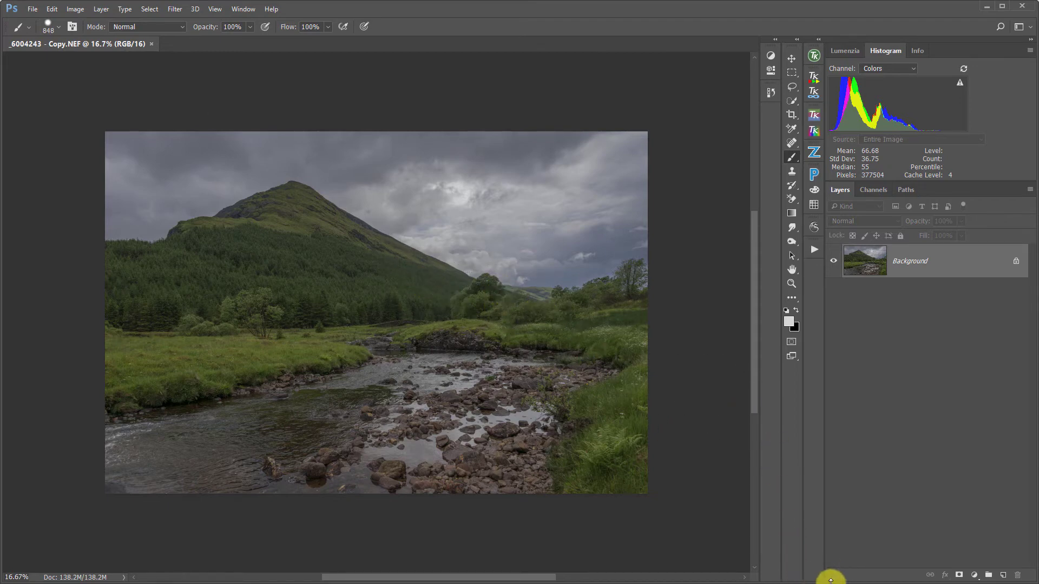
Bring up the window switcher to head to Capture One.
key(alt+Tab)
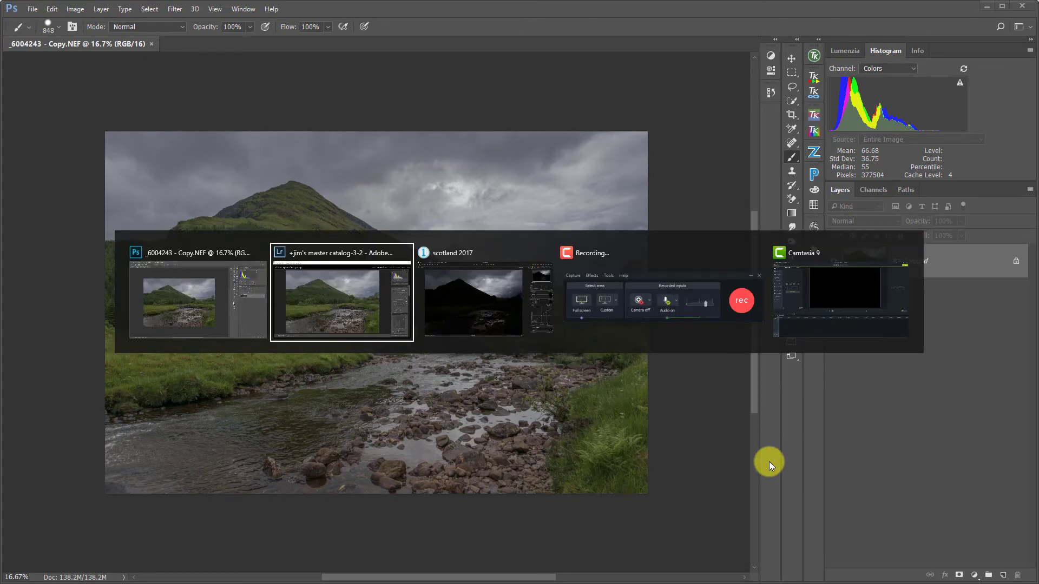
In Capture One, max Highlight recovery at 100 and lower the exposure slightly.
key(alt+Tab)
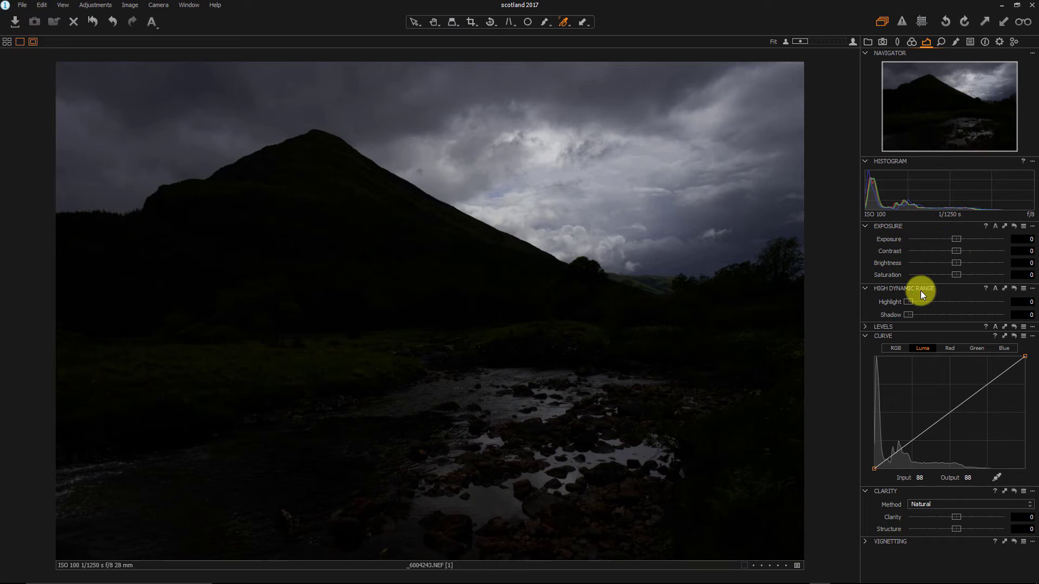
drag(908, 305, 980, 291)
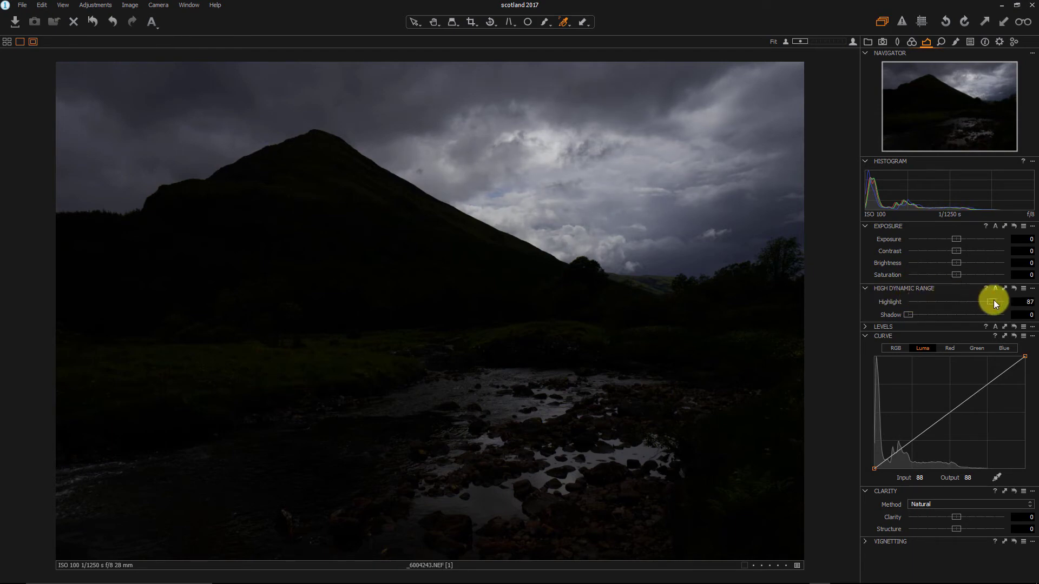
drag(991, 302, 1023, 298)
drag(956, 240, 952, 241)
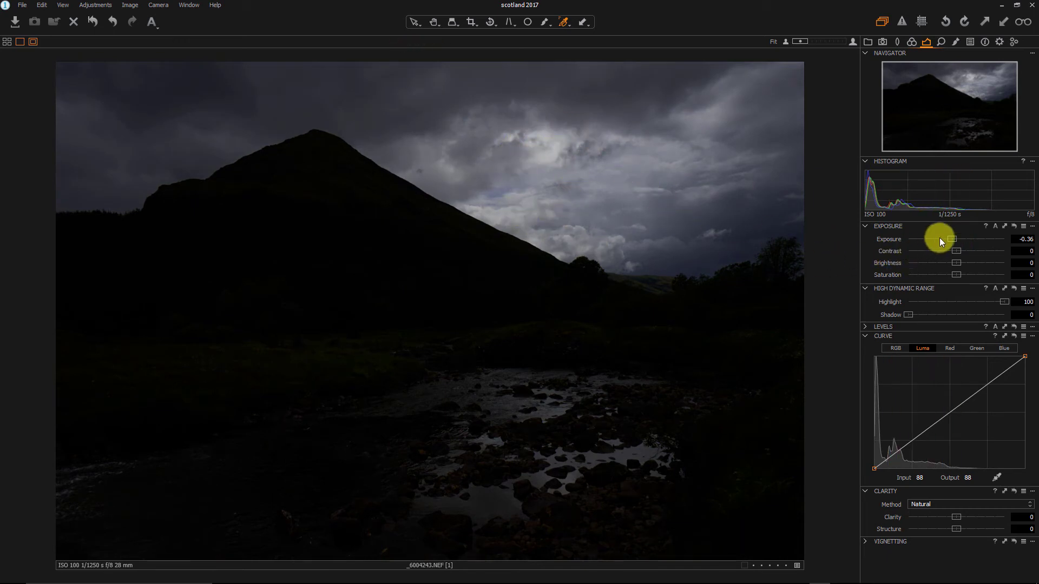
drag(948, 238, 946, 238)
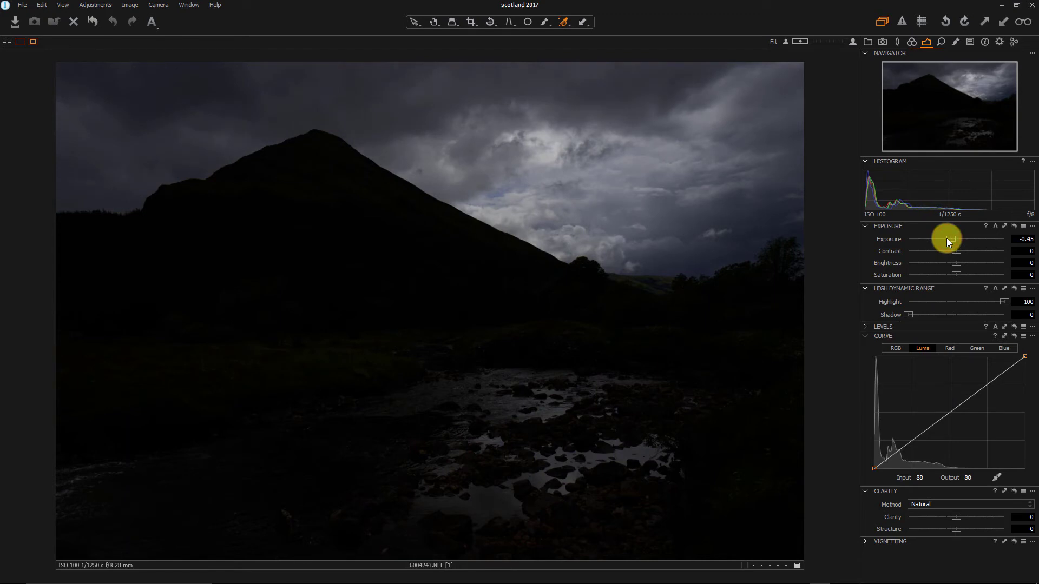
Lift Shadow to 75 and Brightness to 33, and expand the Levels tool.
drag(907, 313, 974, 310)
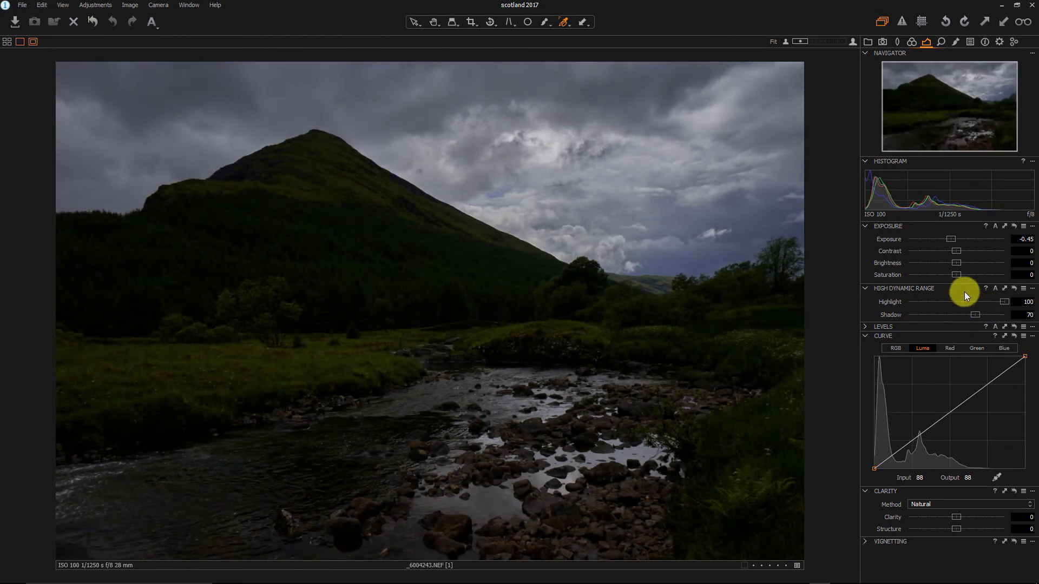
drag(959, 263, 956, 240)
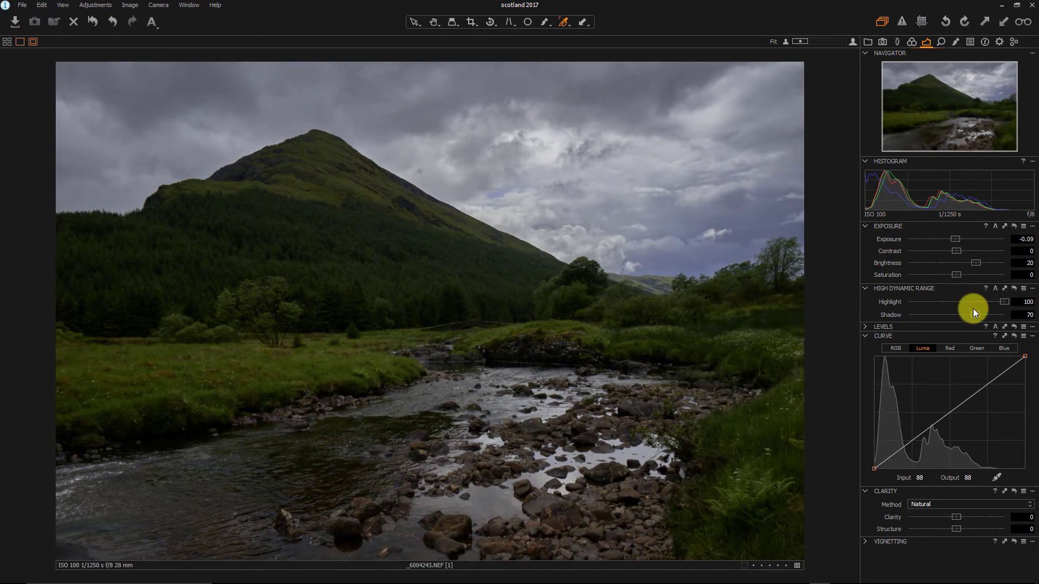
drag(975, 314, 979, 315)
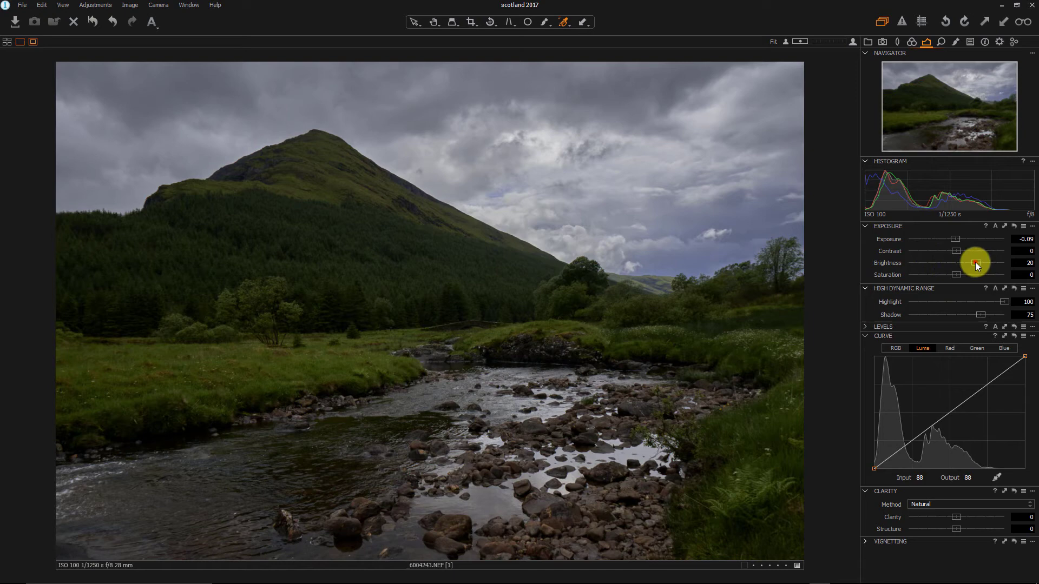
drag(975, 262, 988, 264)
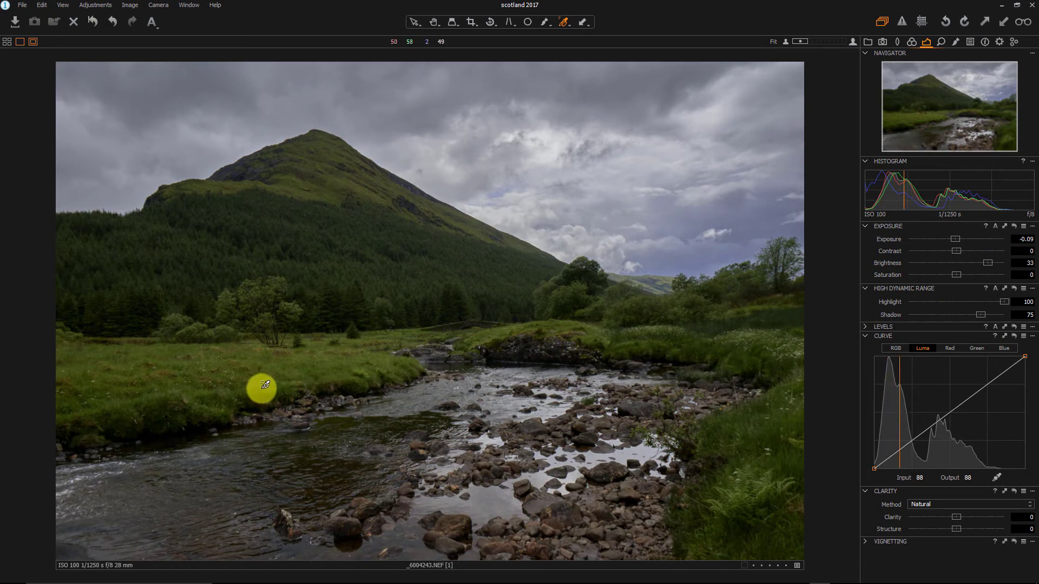
click(866, 327)
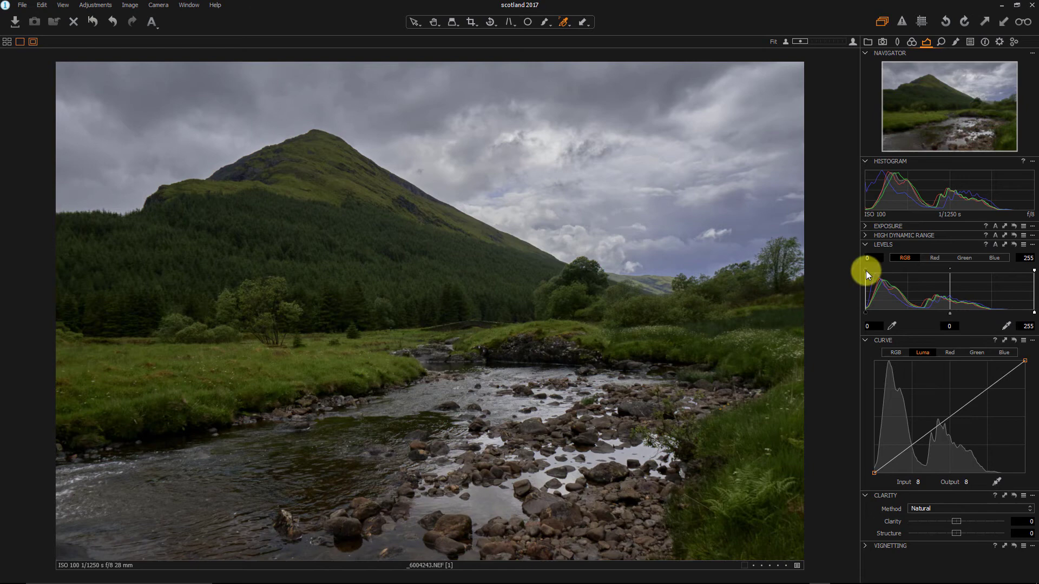
Set Levels to 16–241 and bend the luma curve down, mapping 182 to 160.
drag(866, 270, 878, 271)
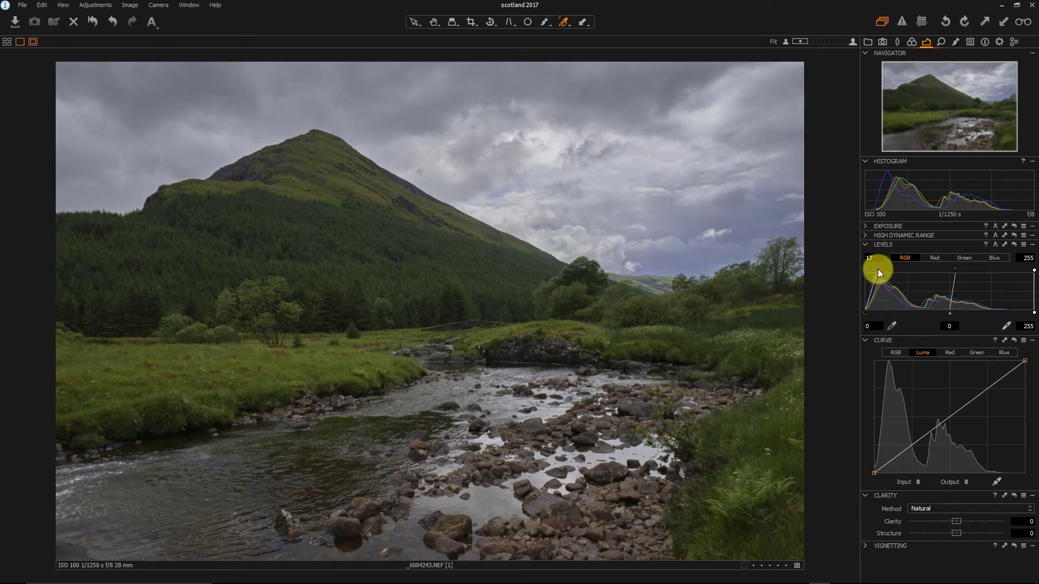
drag(878, 269, 876, 271)
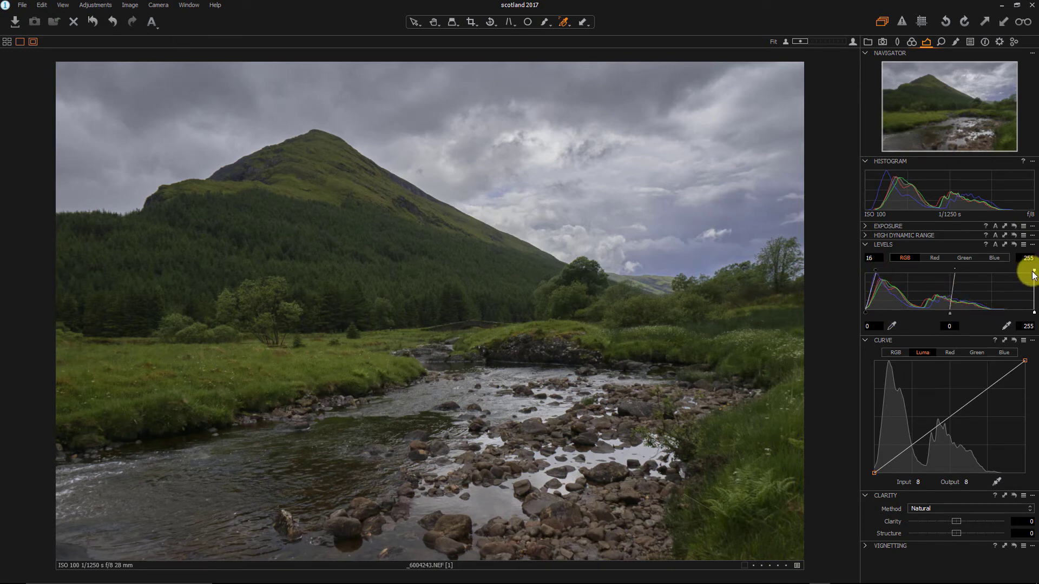
drag(1033, 275, 1026, 278)
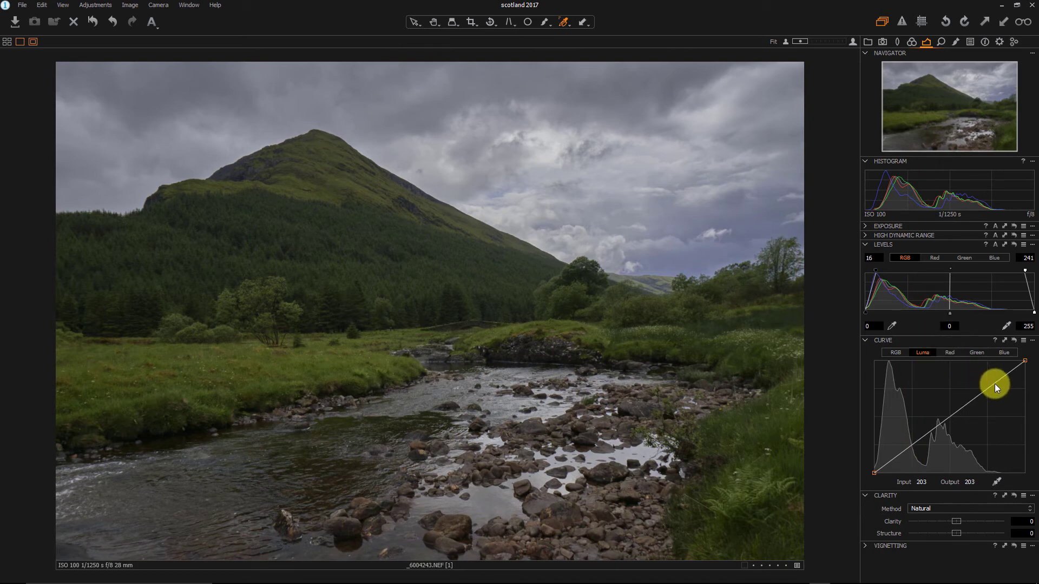
drag(1026, 362, 1029, 382)
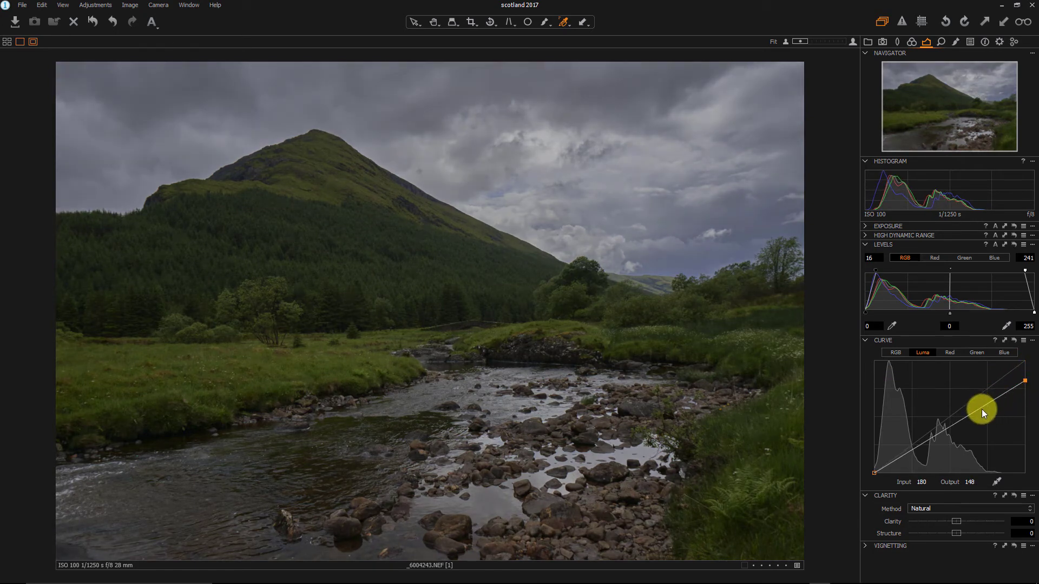
drag(981, 409, 982, 402)
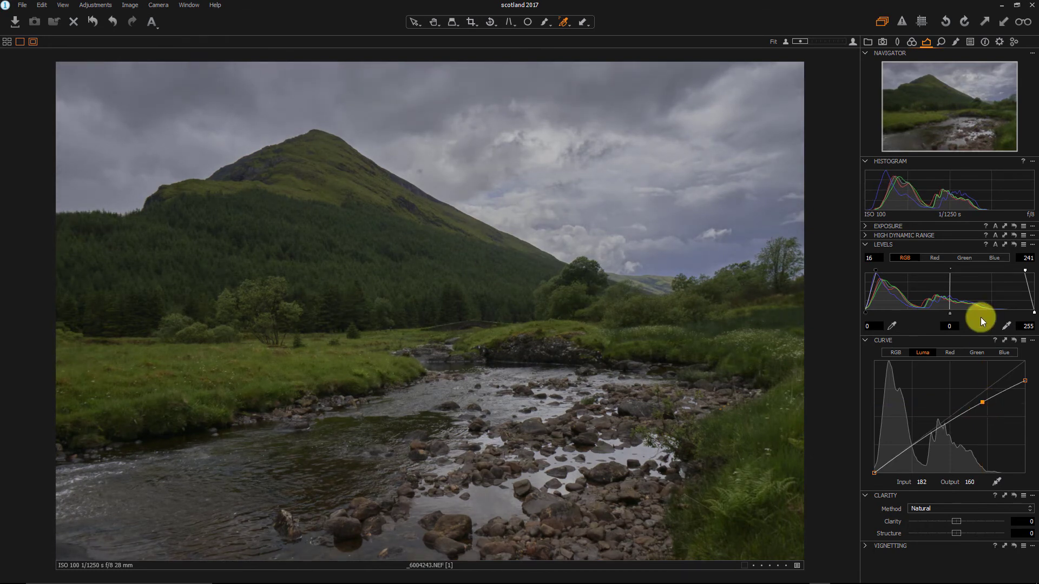
Raise Exposure to 0.36 and expand the Histogram tool again.
click(865, 224)
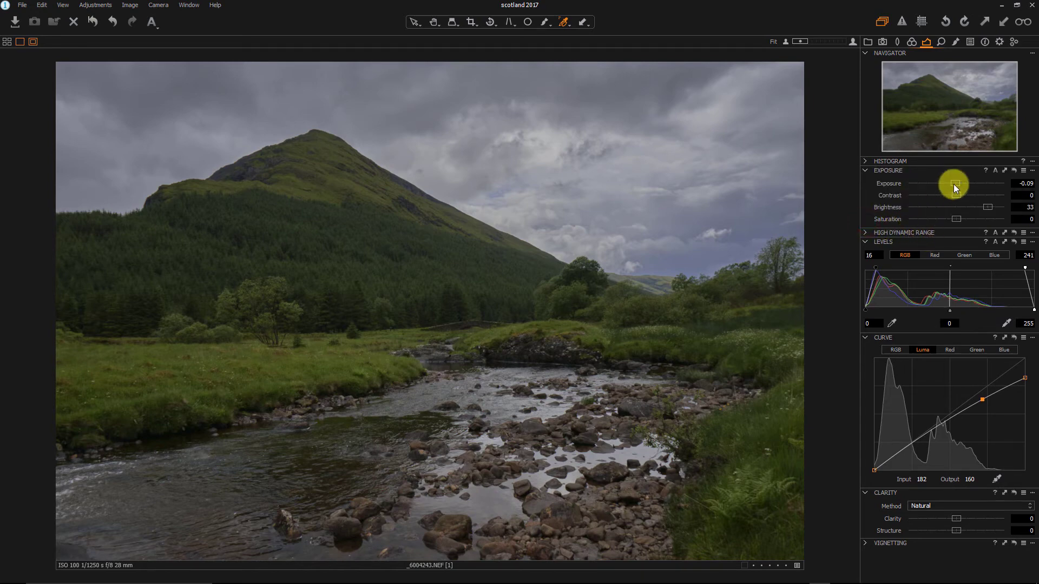
drag(954, 185, 983, 210)
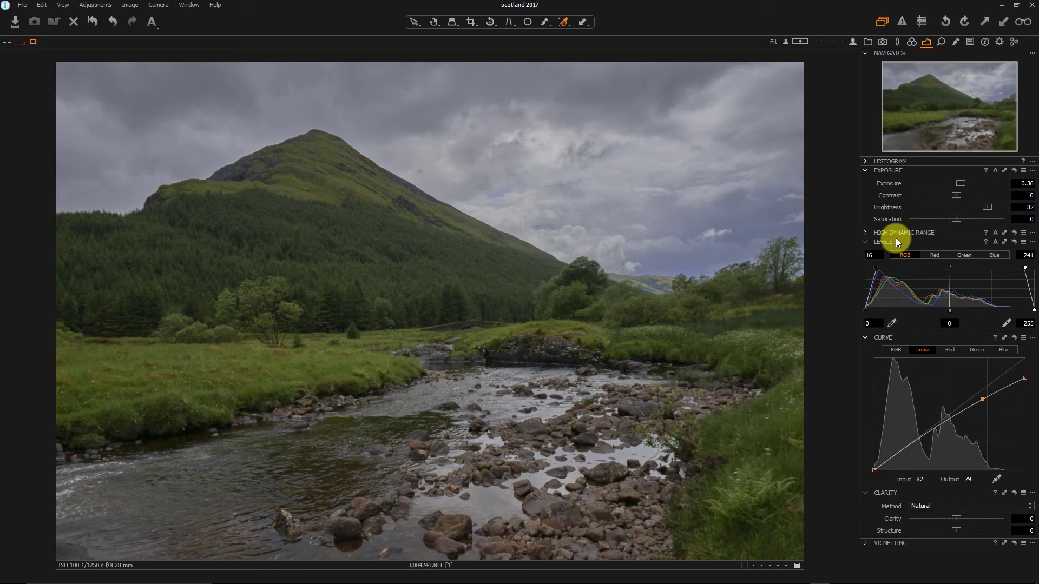
click(865, 162)
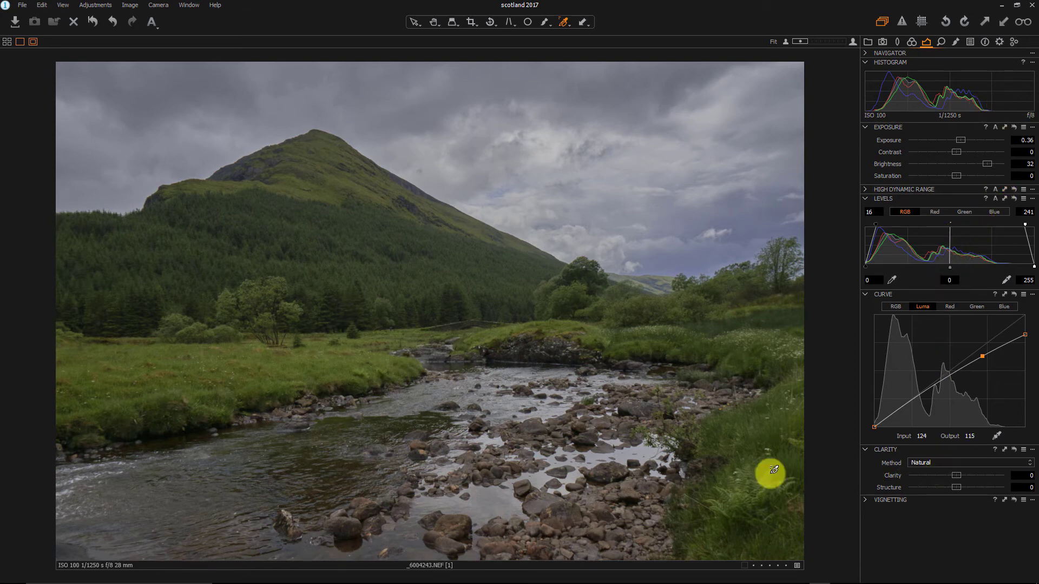
Zoom to 50% and set Natural Clarity to 3 and Structure to 19.
scroll(427, 408, up, 3)
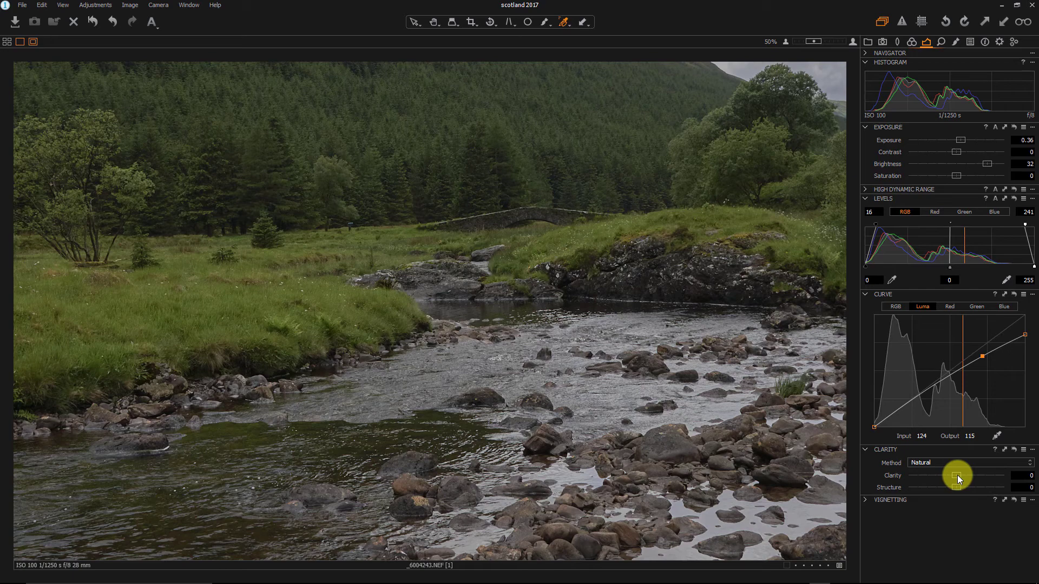
mouse_move(957, 475)
mouse_down()
mouse_move(1035, 485)
mouse_move(961, 478)
mouse_up()
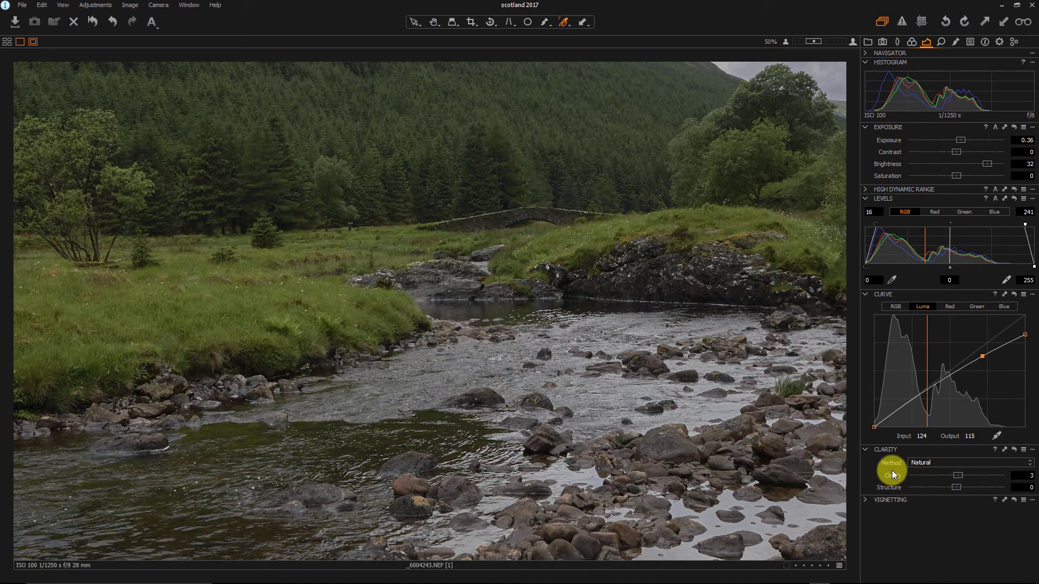
click(956, 486)
mouse_move(956, 485)
mouse_down()
mouse_move(1001, 487)
mouse_move(963, 486)
mouse_up()
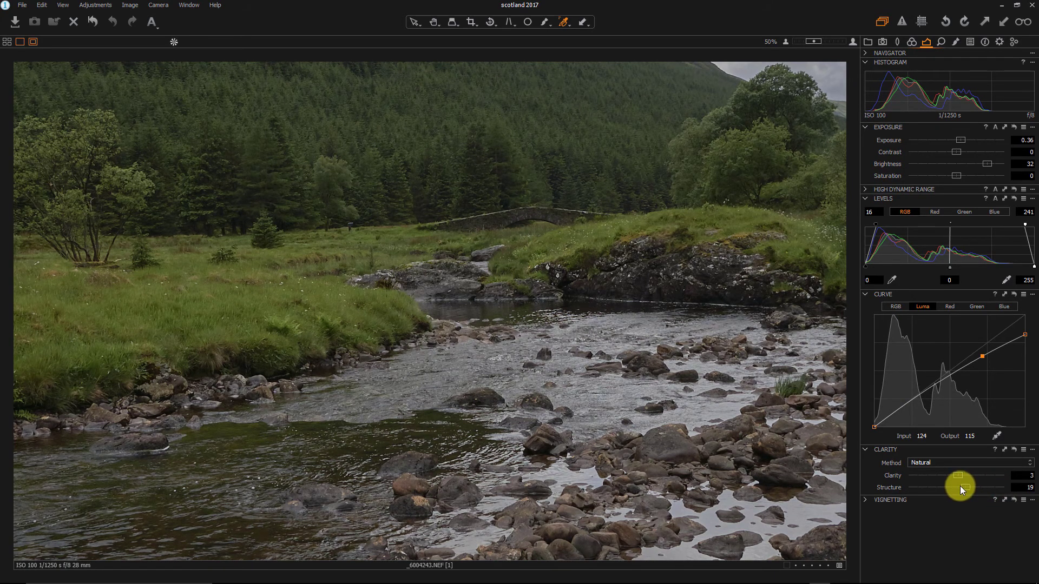
Fit the view and open the photo in Photoshop CC 2017 as a 16-bit TIFF.
key(ctrl+0)
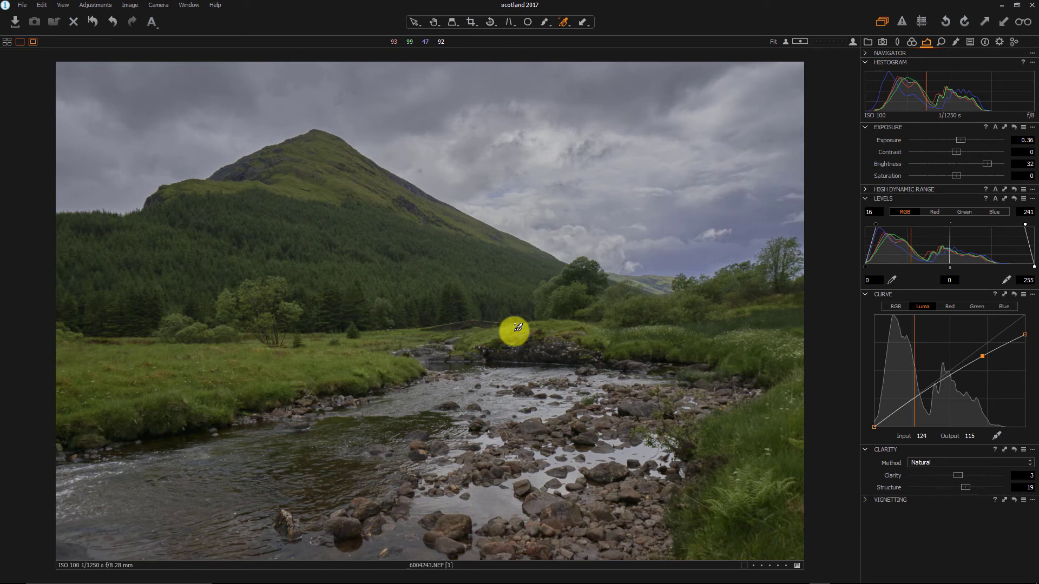
key(ctrl+shift+e)
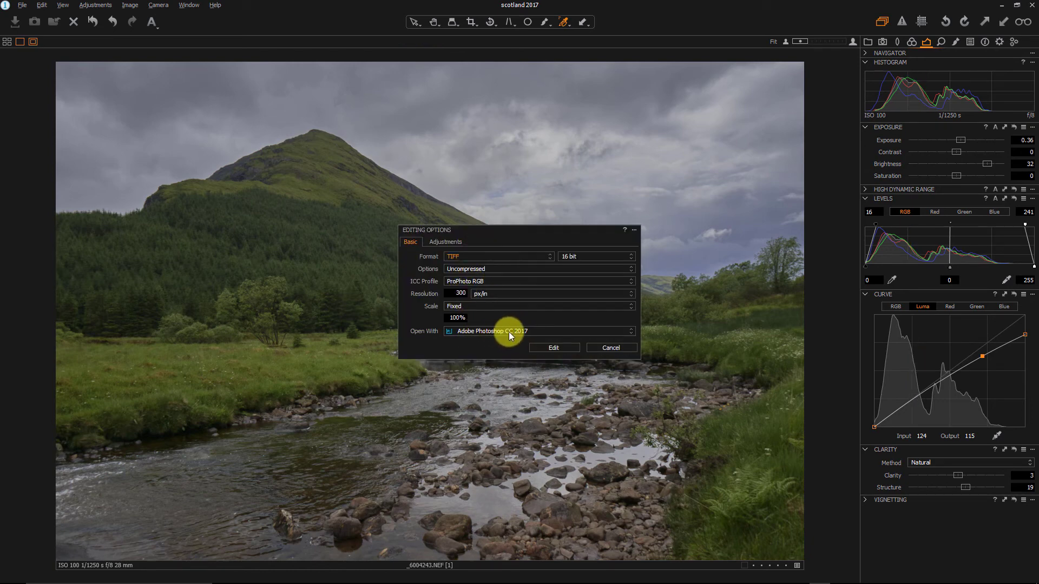
click(561, 349)
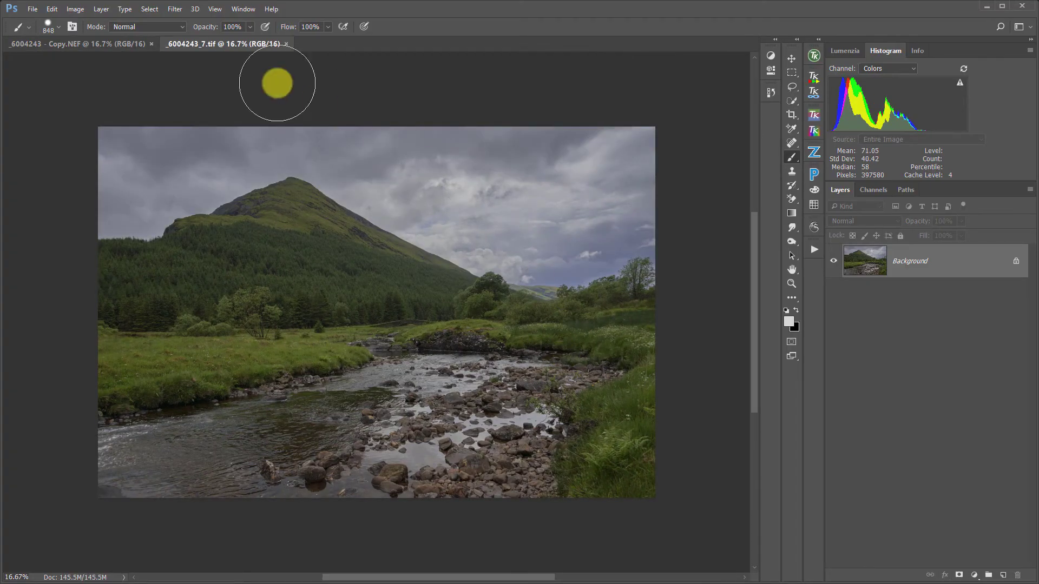
Flip between the _6004243 - Copy.NEF and _6004243_7.tif tabs to compare, then close the TIFF.
click(125, 44)
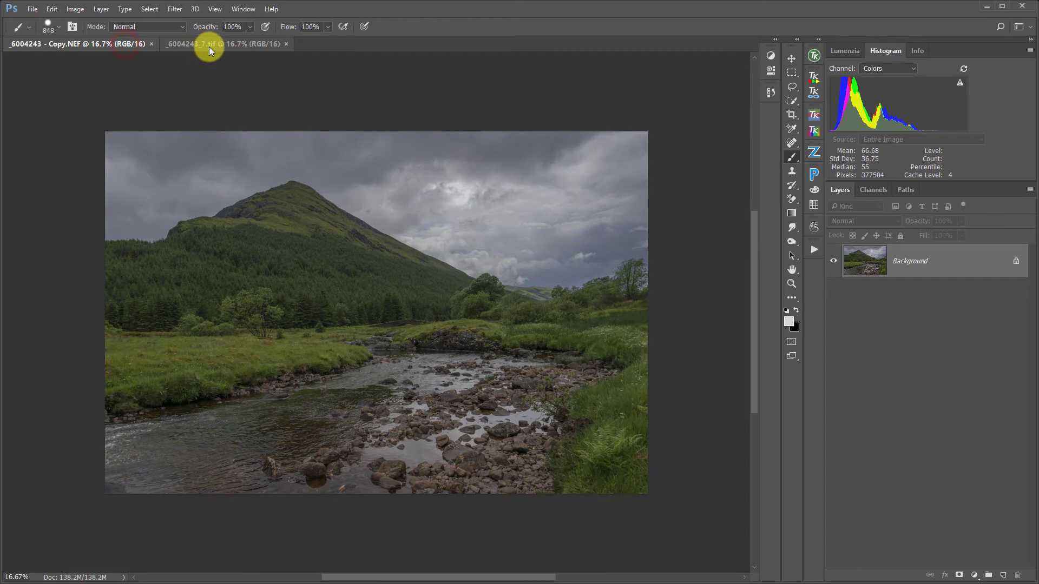
click(209, 46)
click(85, 44)
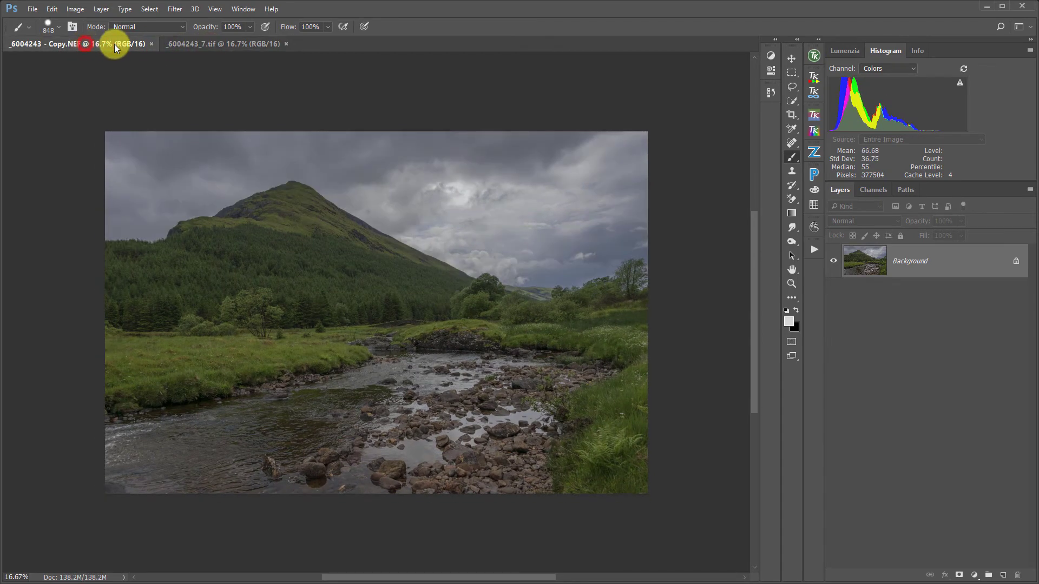
click(199, 45)
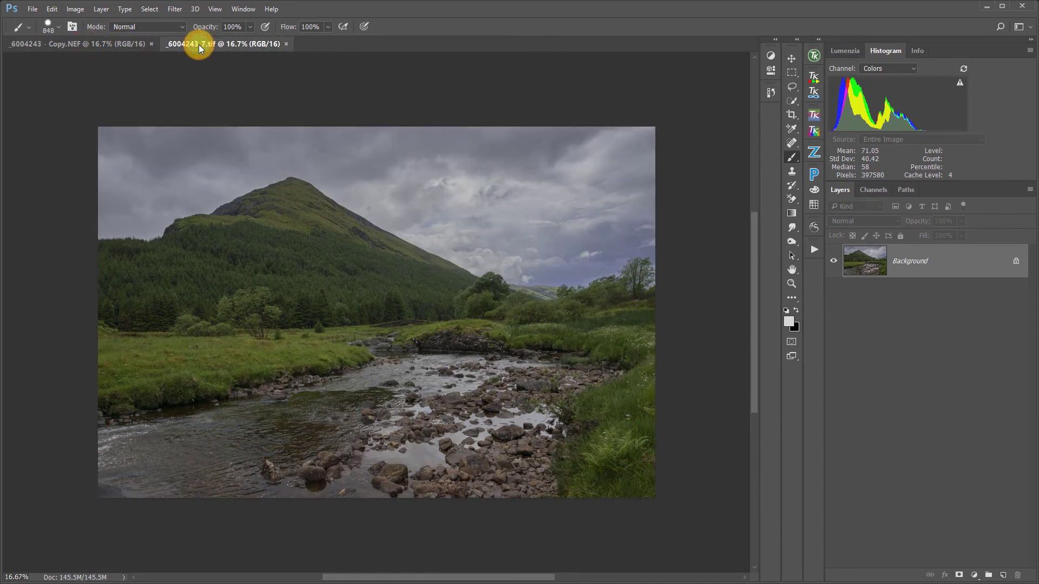
click(120, 44)
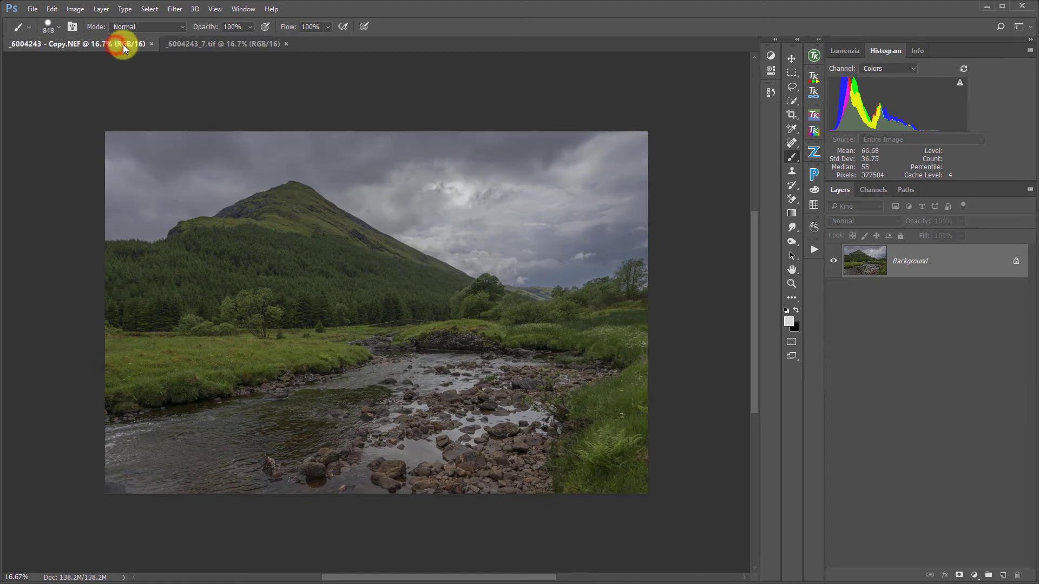
click(216, 48)
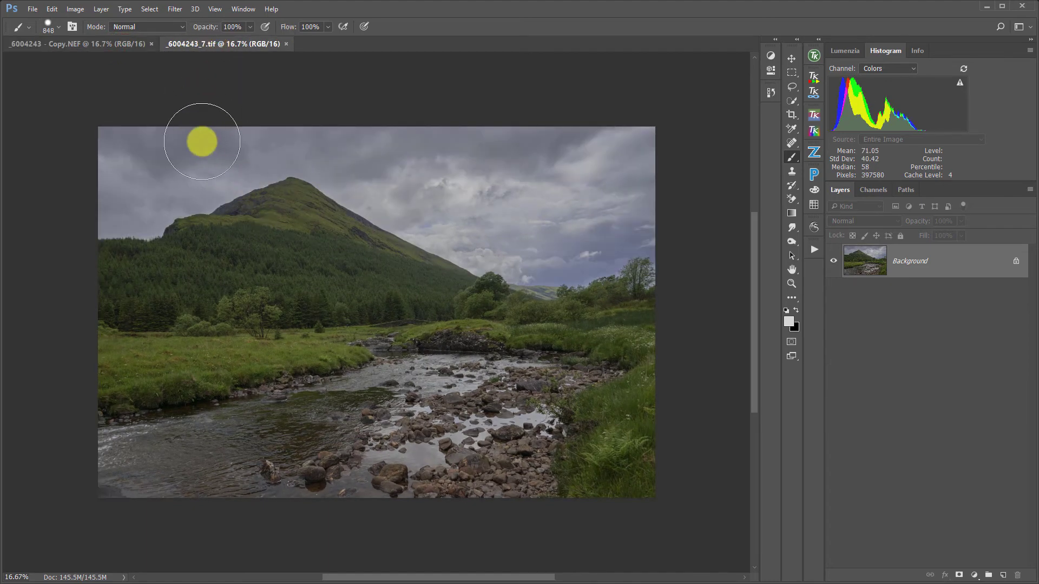
click(97, 45)
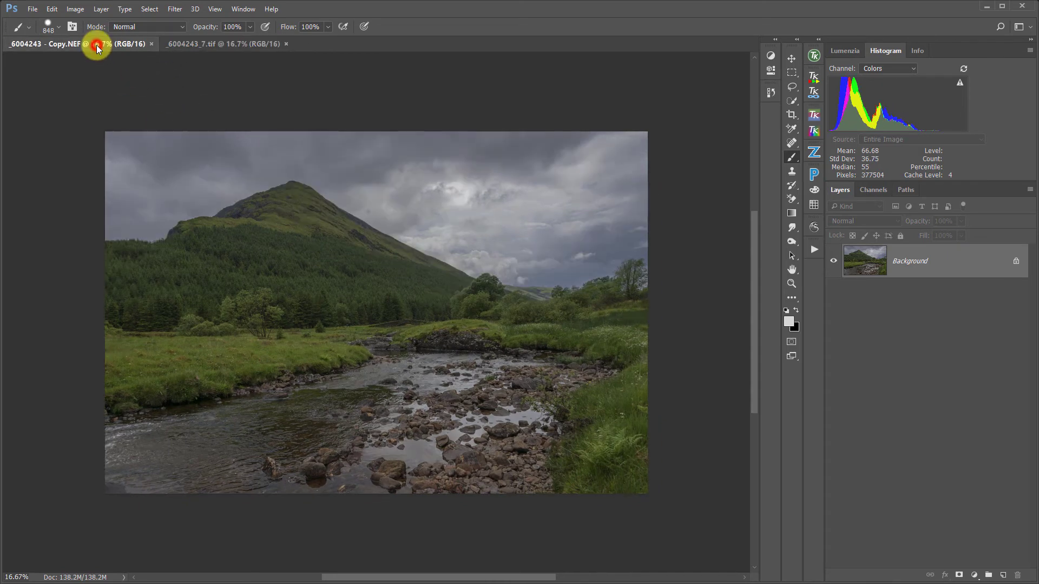
click(201, 45)
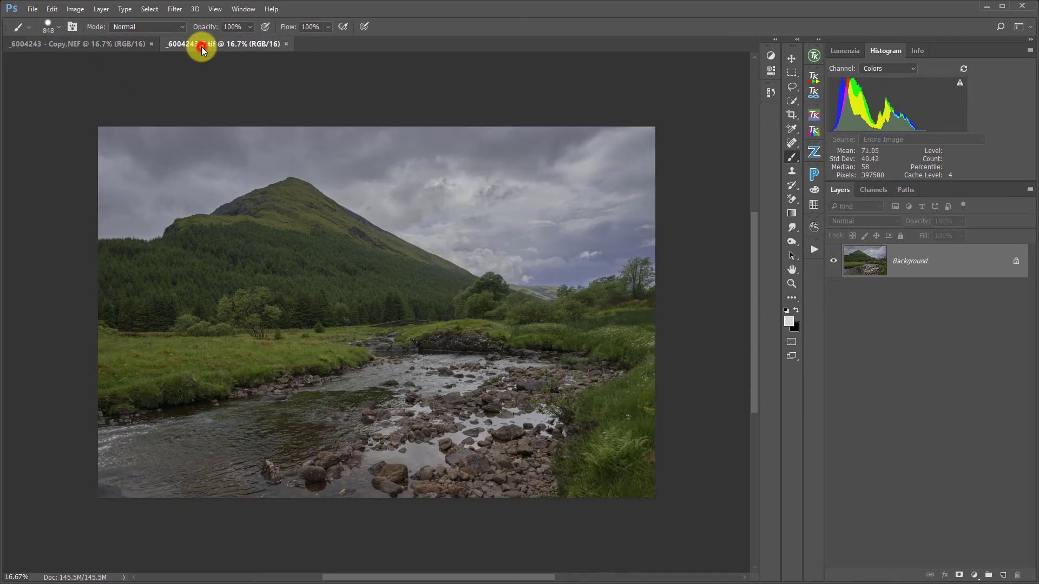
click(284, 44)
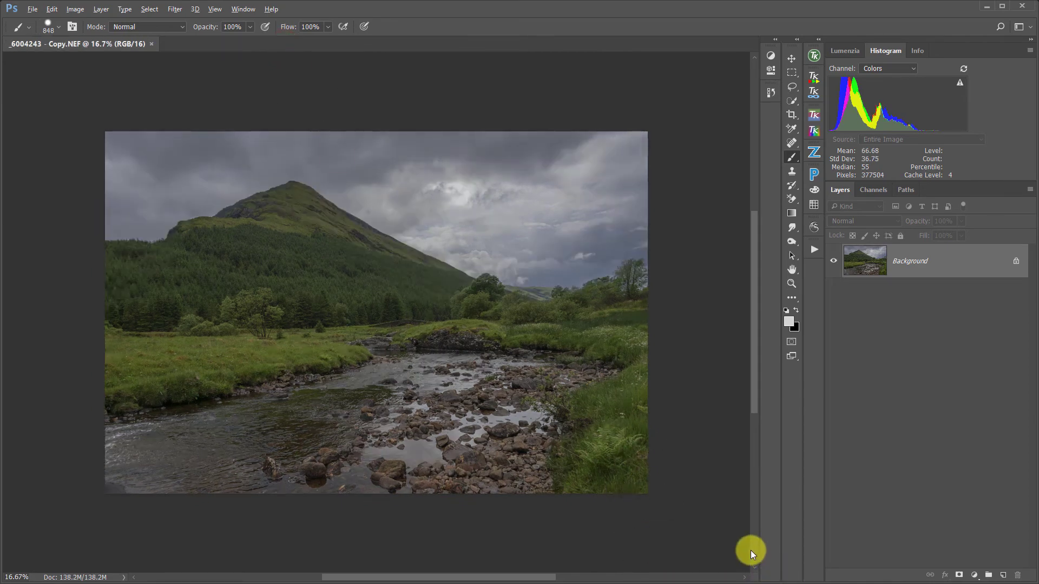
Back in Capture One, set lens Light Falloff to 38% and Distortion to 120%.
key(alt+Tab)
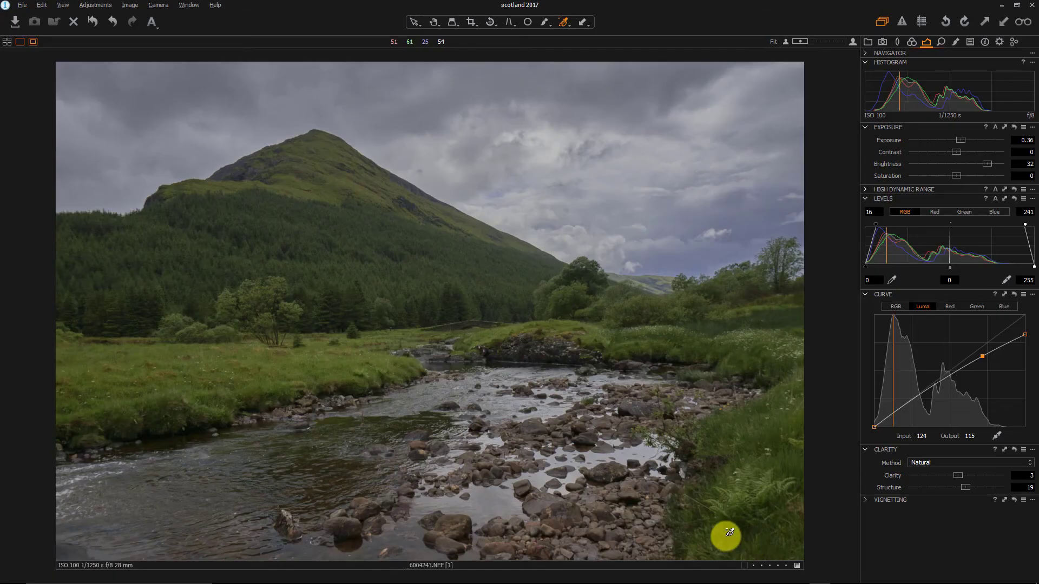
click(897, 42)
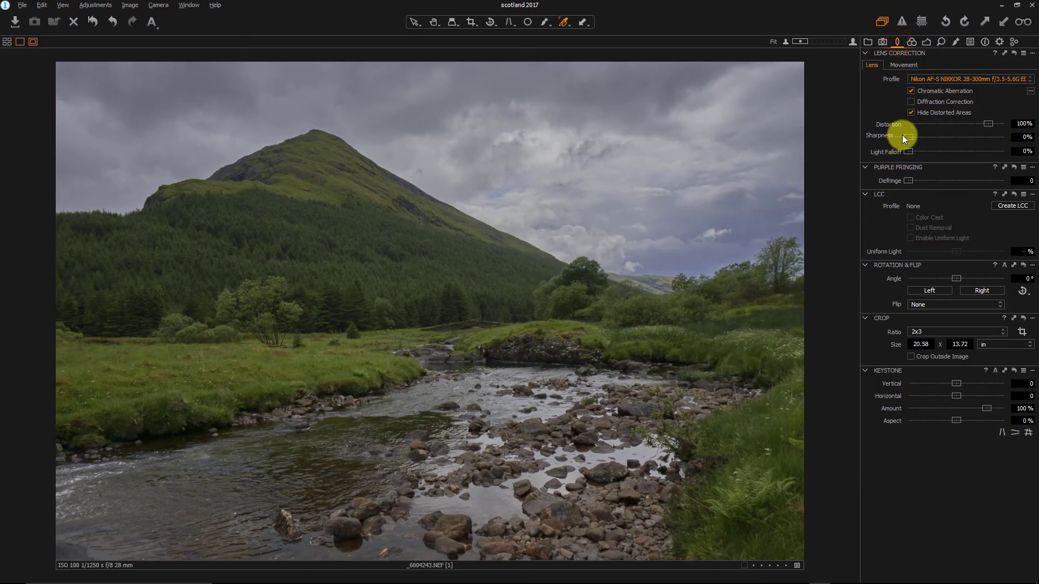
drag(909, 152, 930, 160)
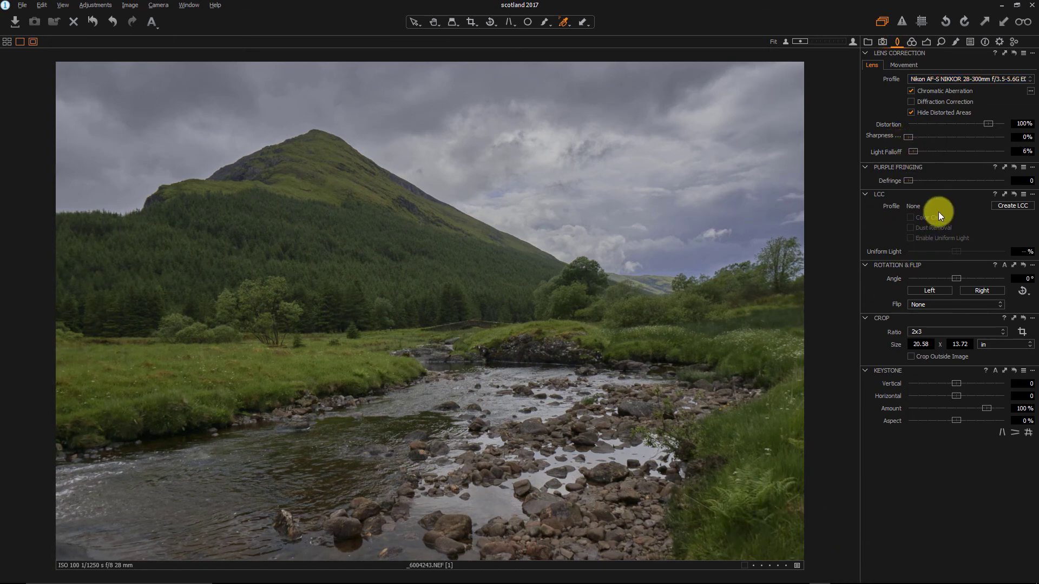
drag(915, 154, 932, 154)
drag(989, 122, 1035, 123)
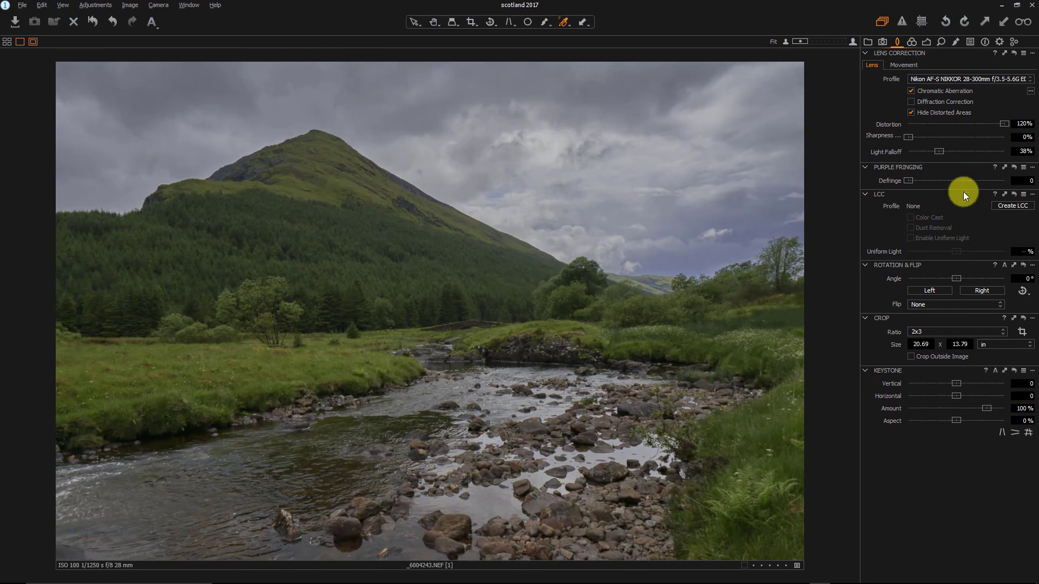
Send the corrected photo to Photoshop via Edit With.
right_click(542, 371)
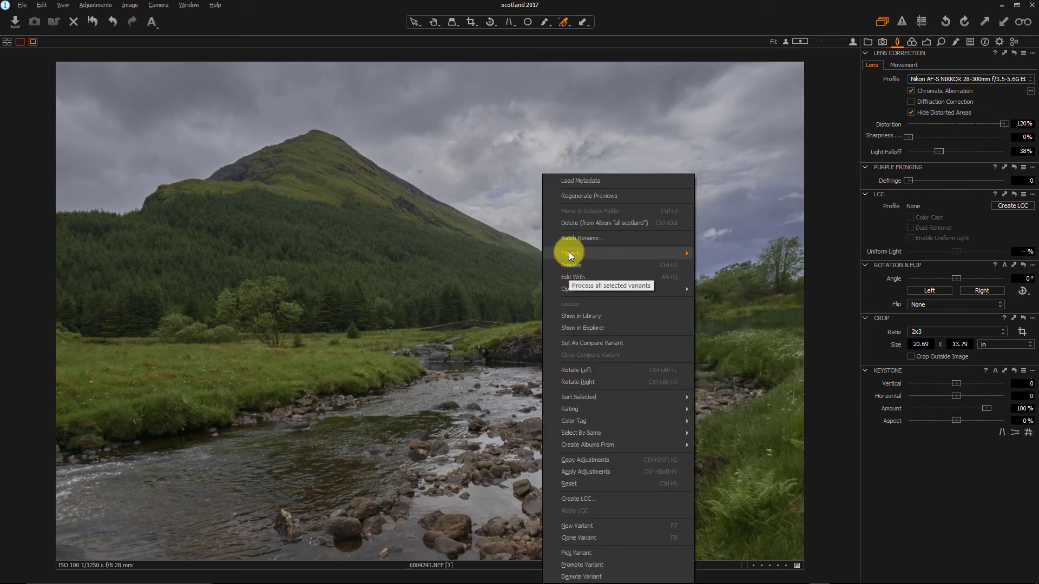
mouse_move(569, 252)
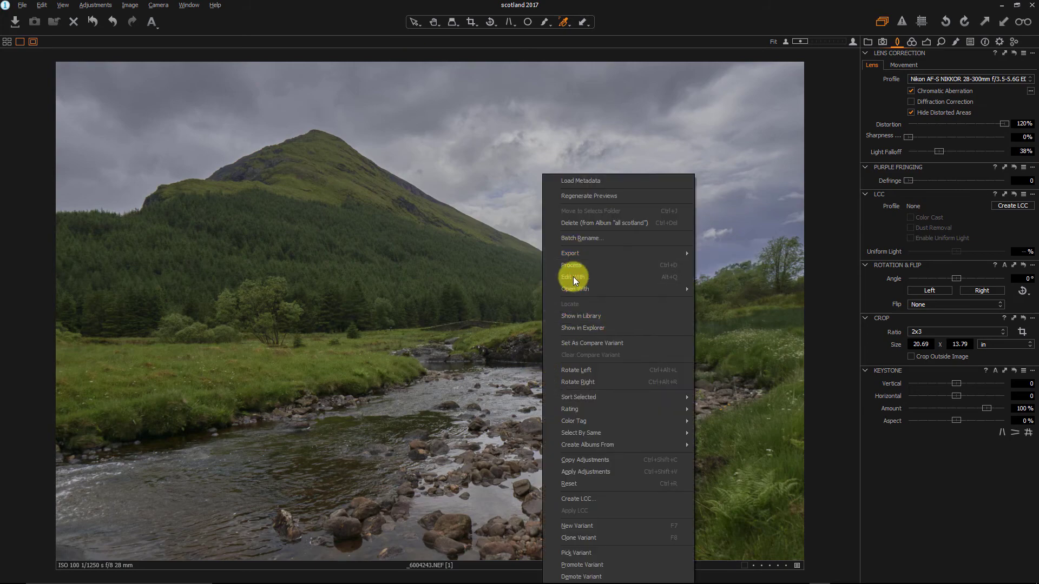
click(573, 277)
click(557, 346)
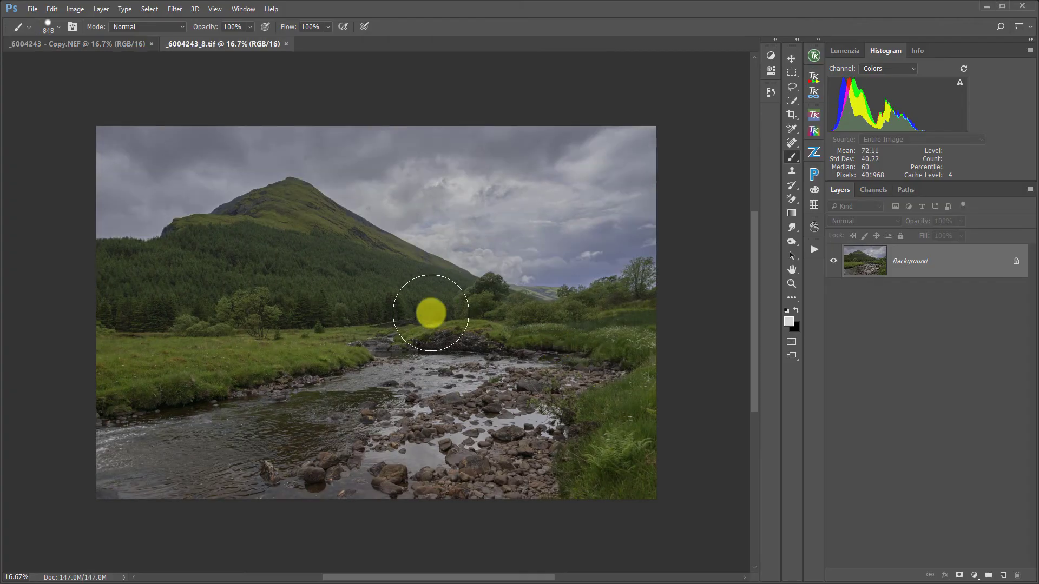
Flip between the Copy.NEF and _6004243_8.tif documents to compare, ending on Copy.NEF's histogram channel list.
click(226, 44)
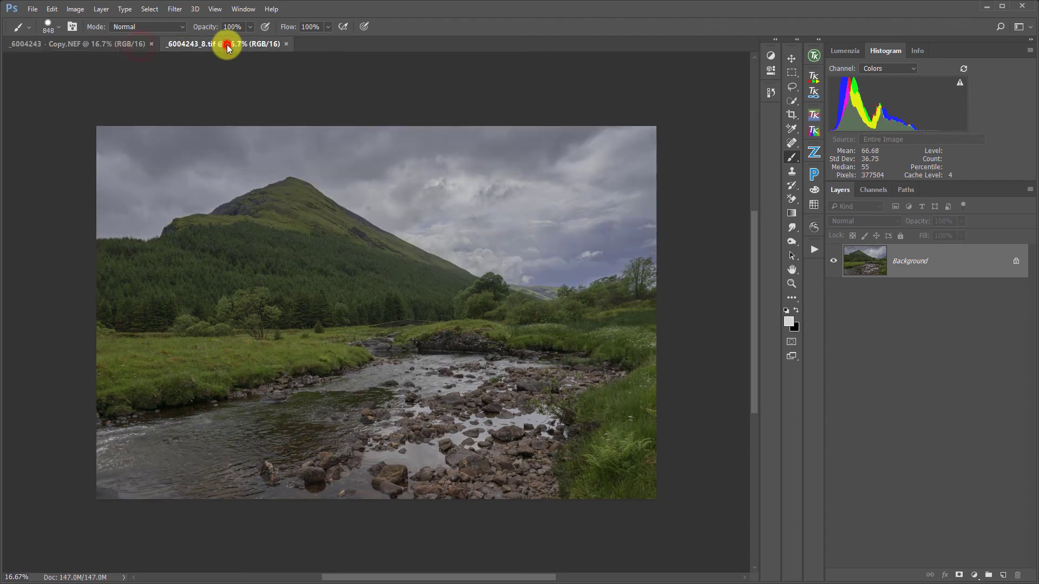
click(138, 45)
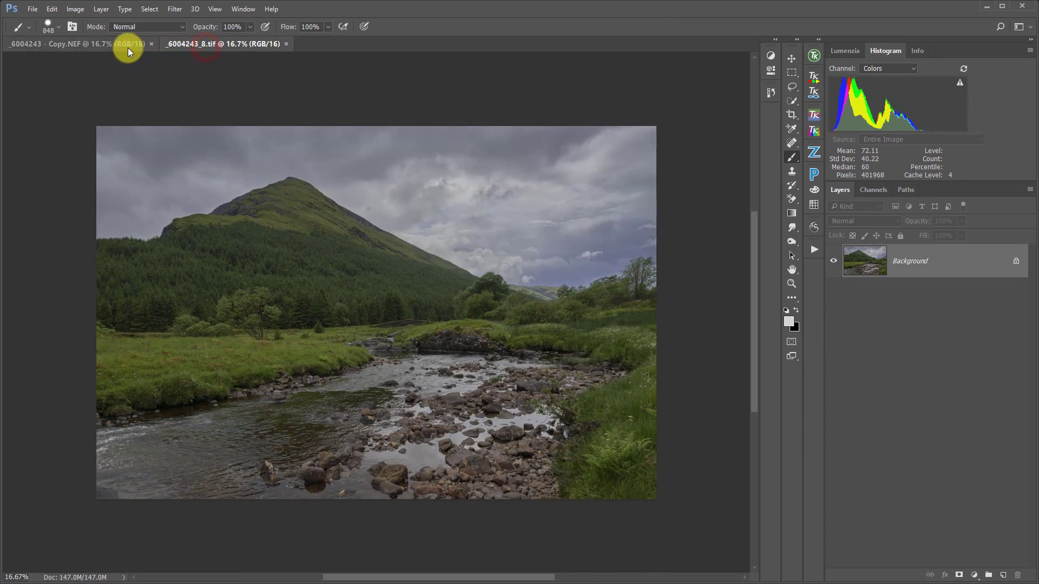
click(128, 48)
click(219, 43)
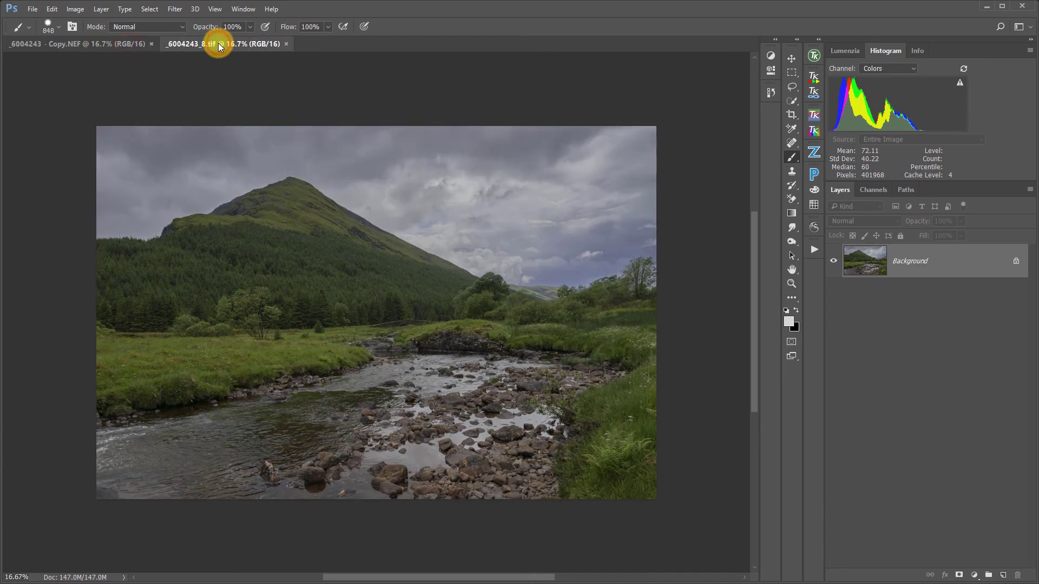
click(133, 46)
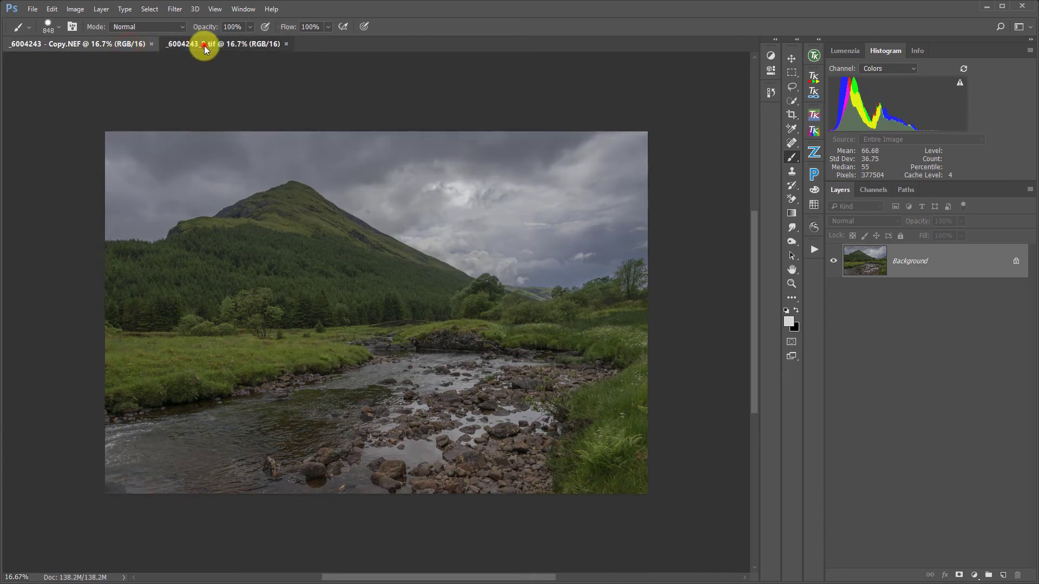
click(203, 46)
click(119, 46)
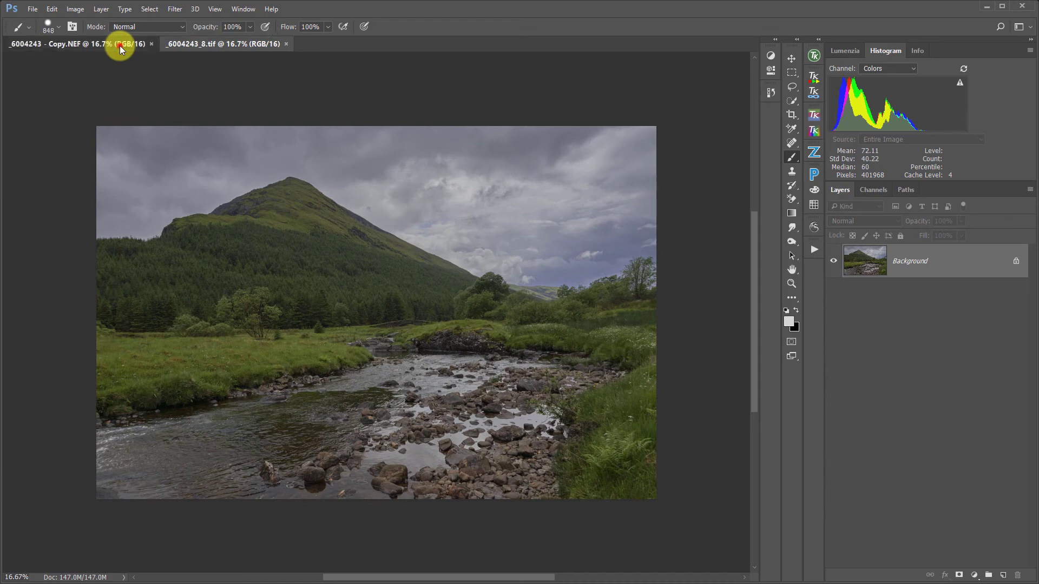
click(239, 47)
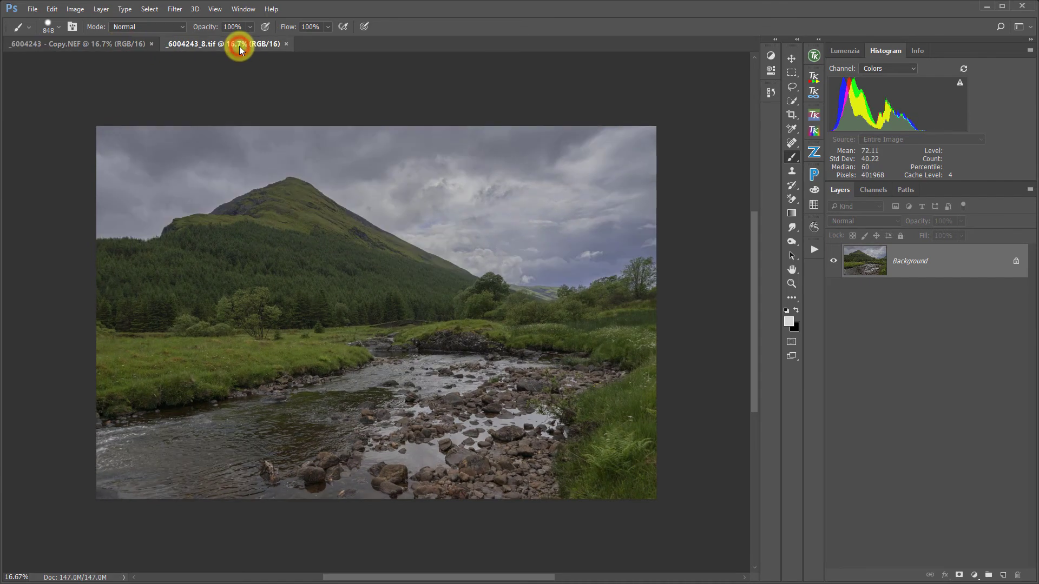
click(125, 48)
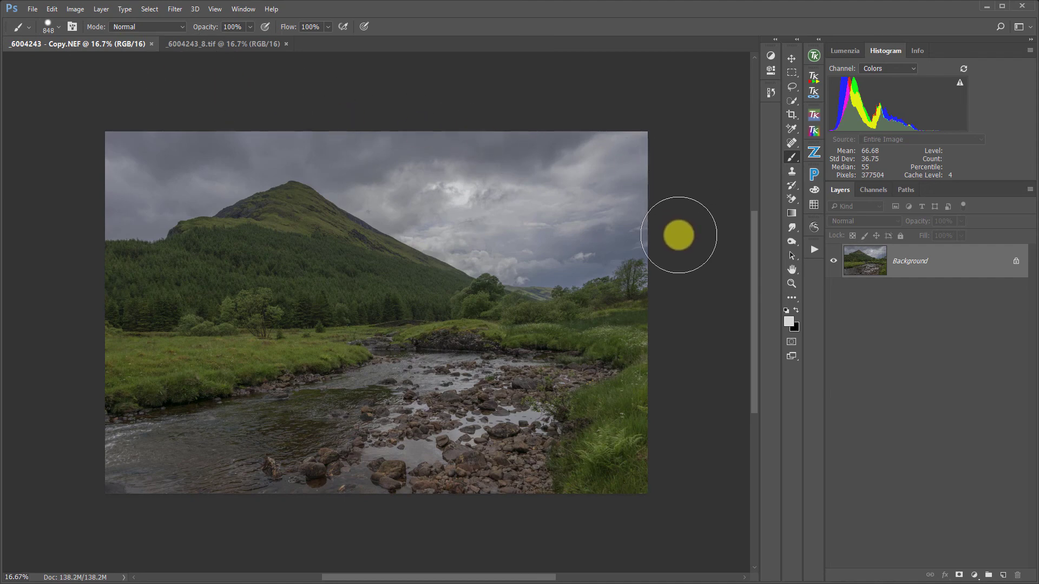
click(884, 70)
Show the RGB histogram for Copy.NEF and refresh it from full-resolution data.
click(884, 76)
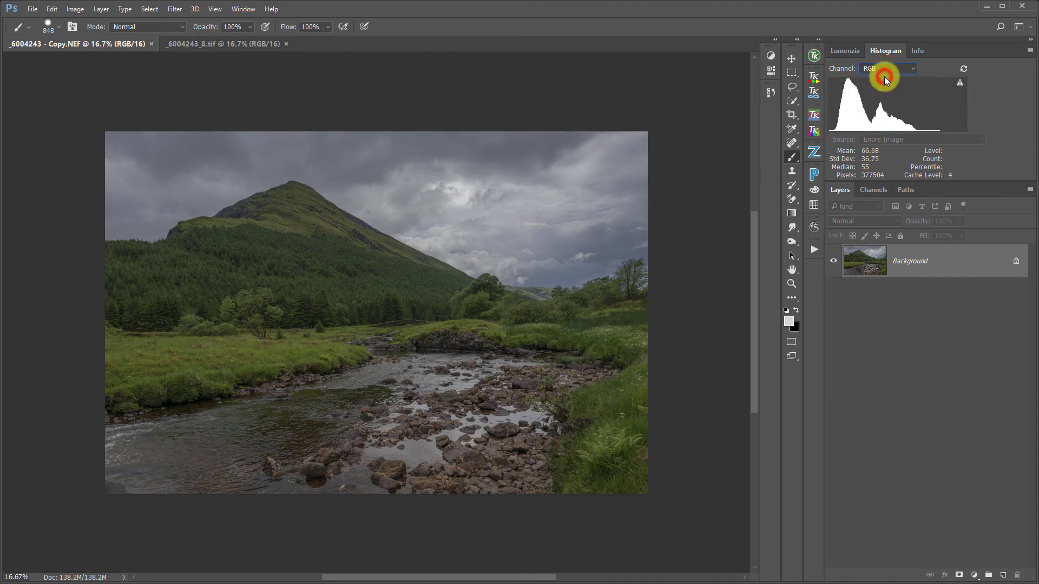
click(961, 82)
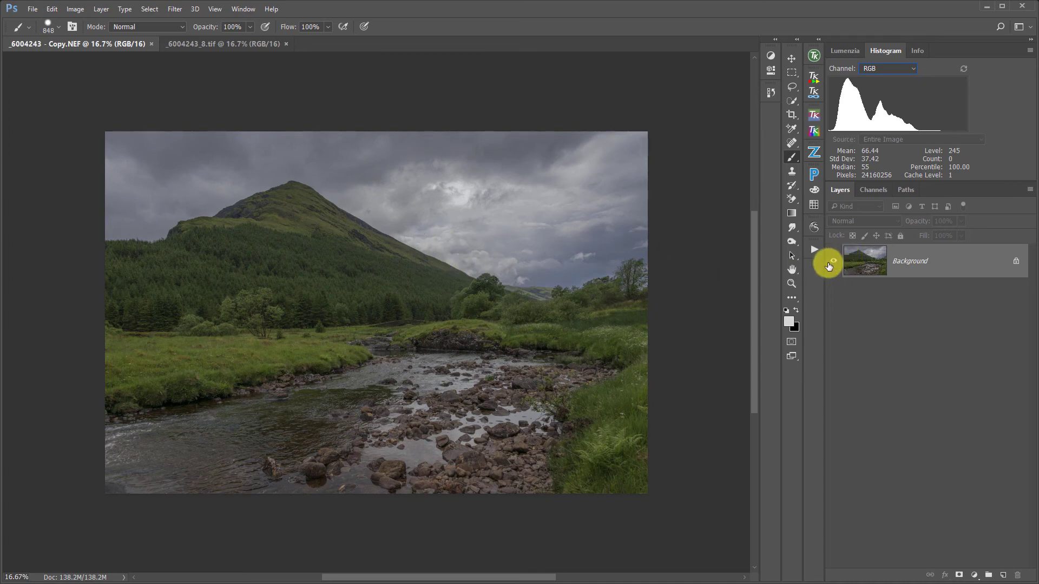
Add a Levels adjustment layer to Copy.NEF with white input 212 and midtones 0.90.
click(770, 57)
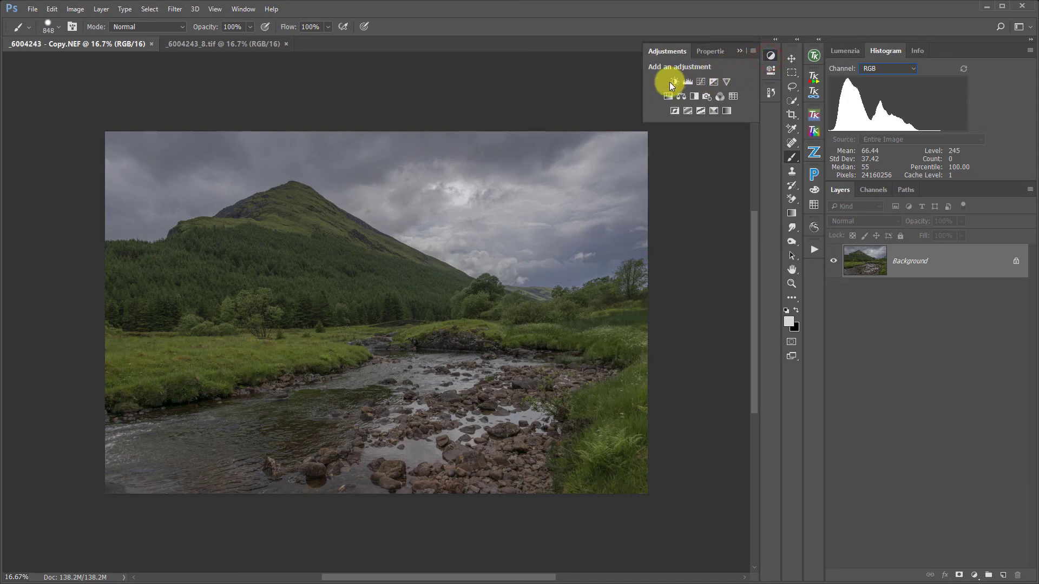
click(688, 82)
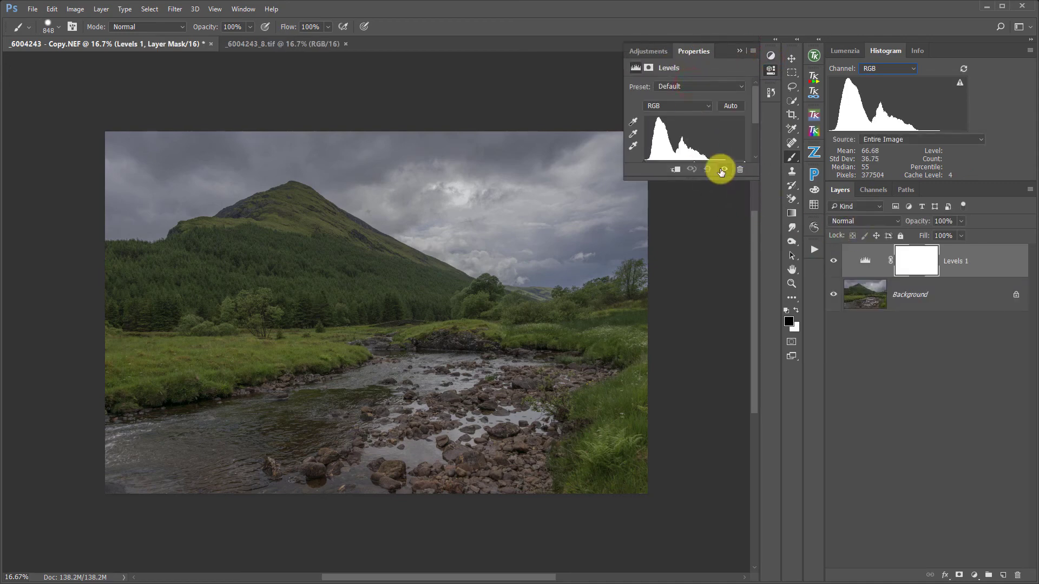
drag(700, 181, 700, 232)
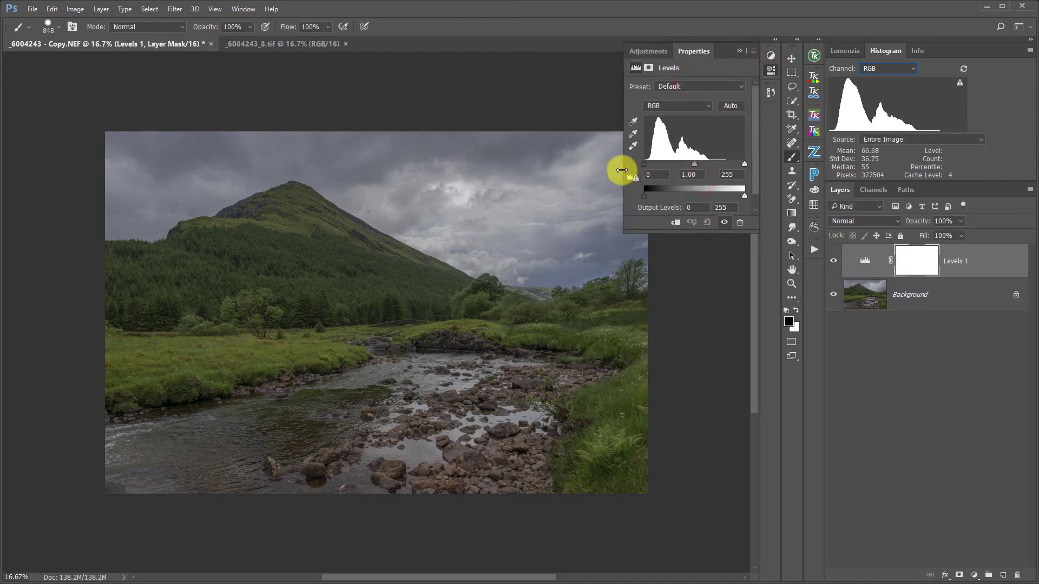
drag(623, 170, 610, 170)
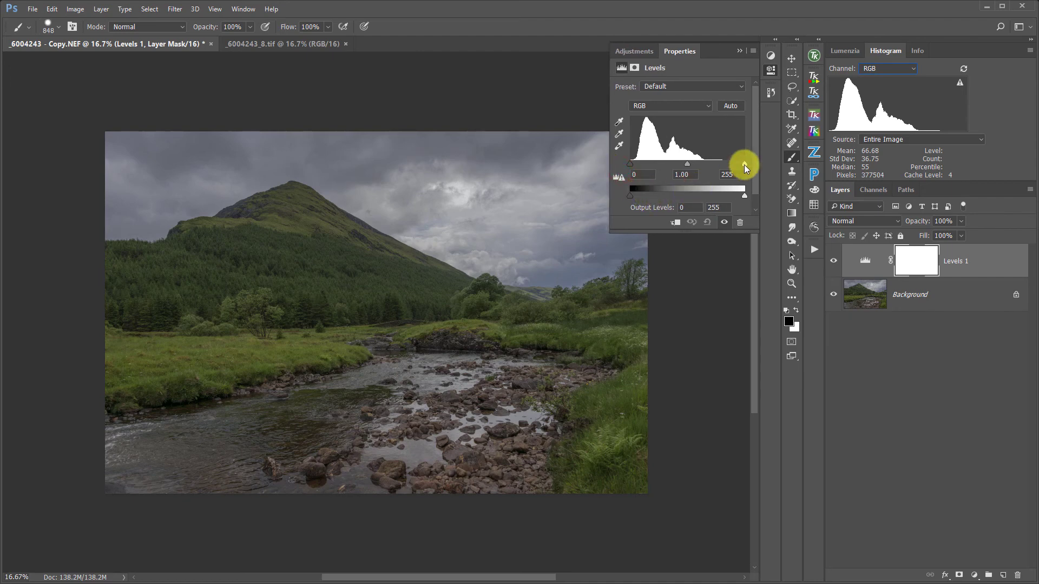
drag(745, 164, 680, 166)
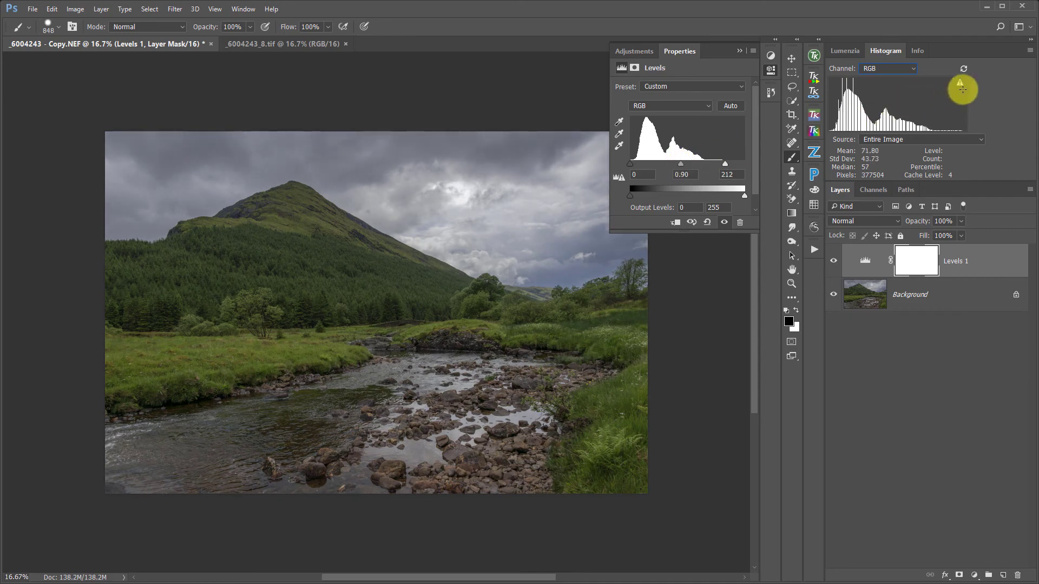
Keep the histogram on RGB, toggle Compact and Expanded View, then do an uncached refresh.
click(891, 70)
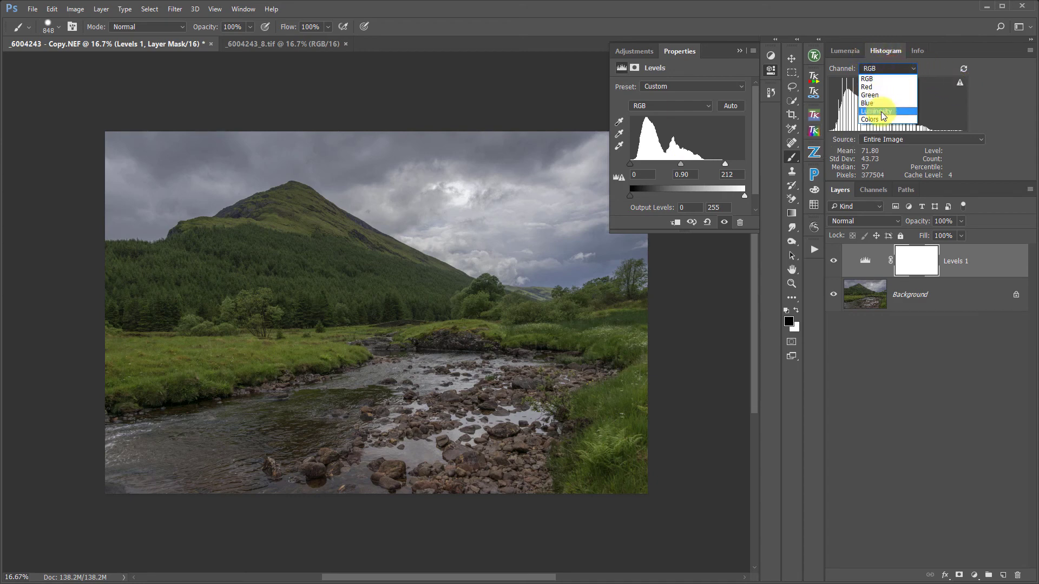
click(881, 77)
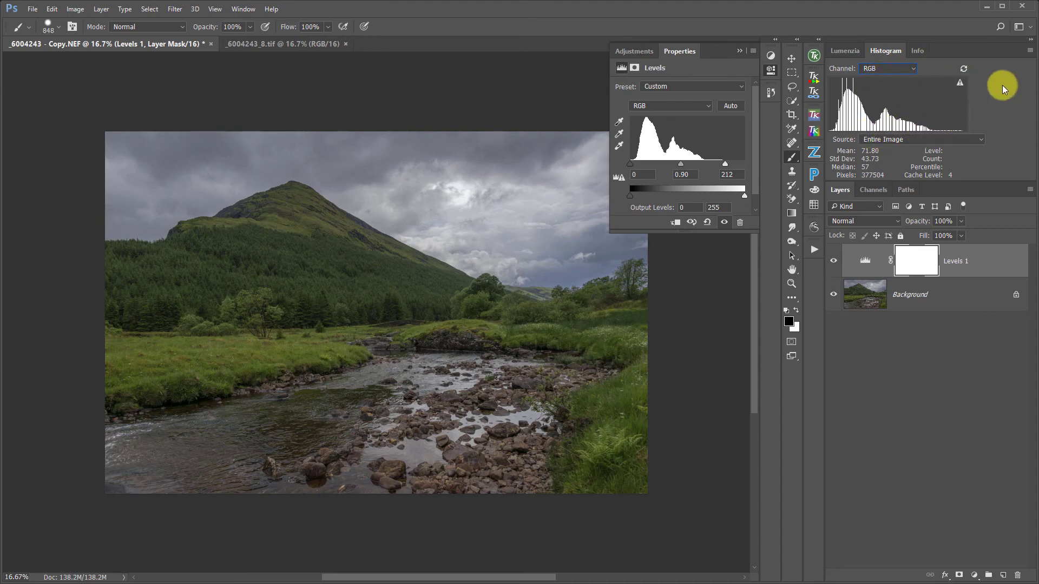
click(1030, 51)
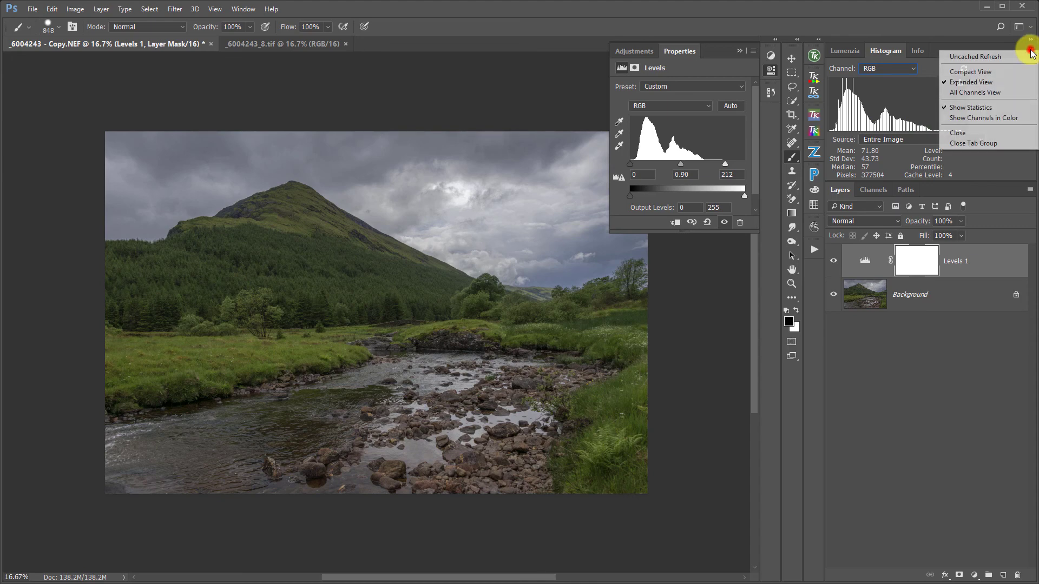
click(1008, 72)
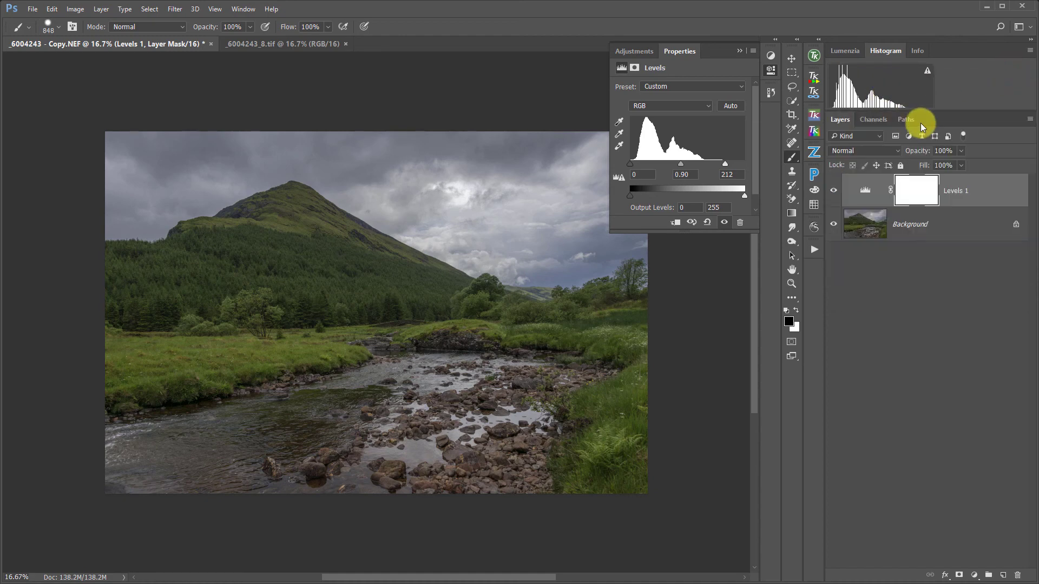
click(1031, 51)
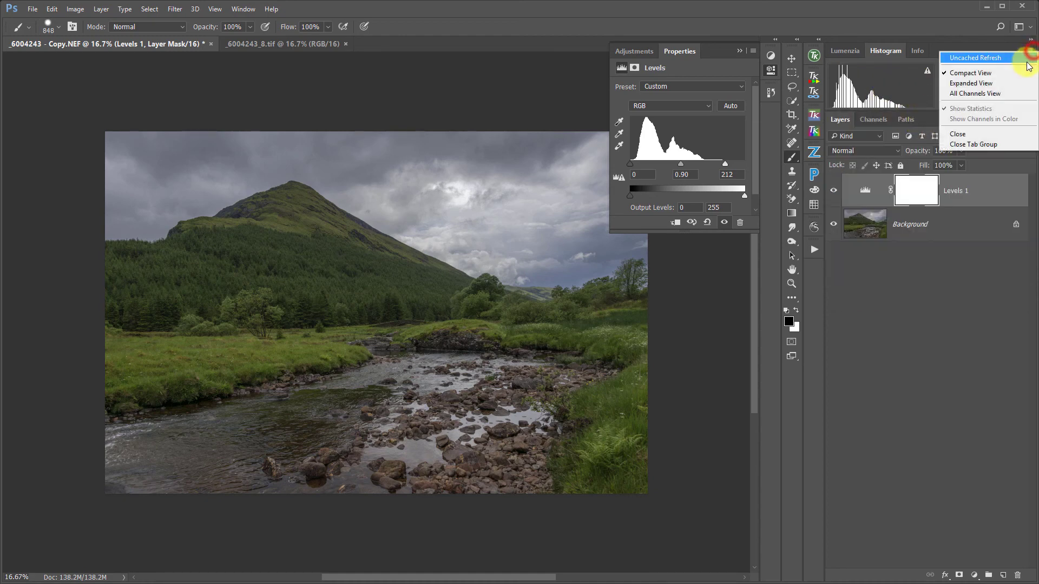
click(1021, 83)
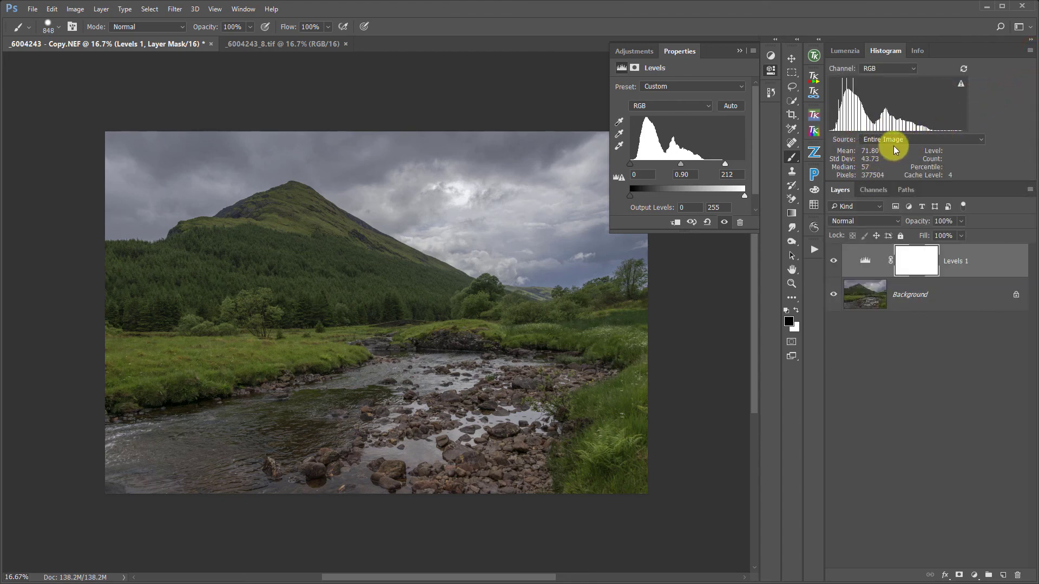
click(962, 85)
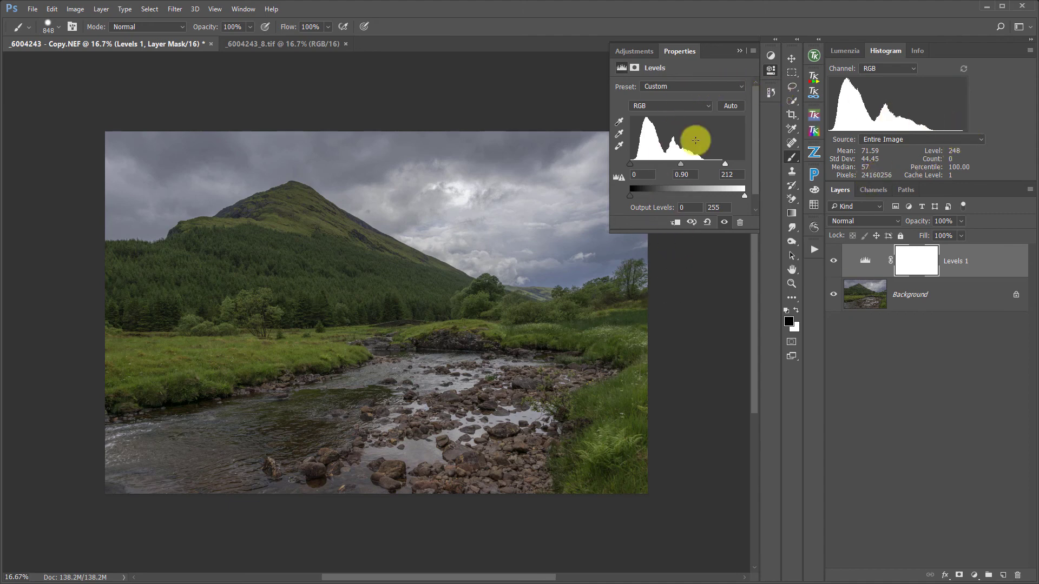
Give _6004243_8.tif a Levels layer with white point 196 and midtones 0.86, then refresh its histogram.
click(738, 49)
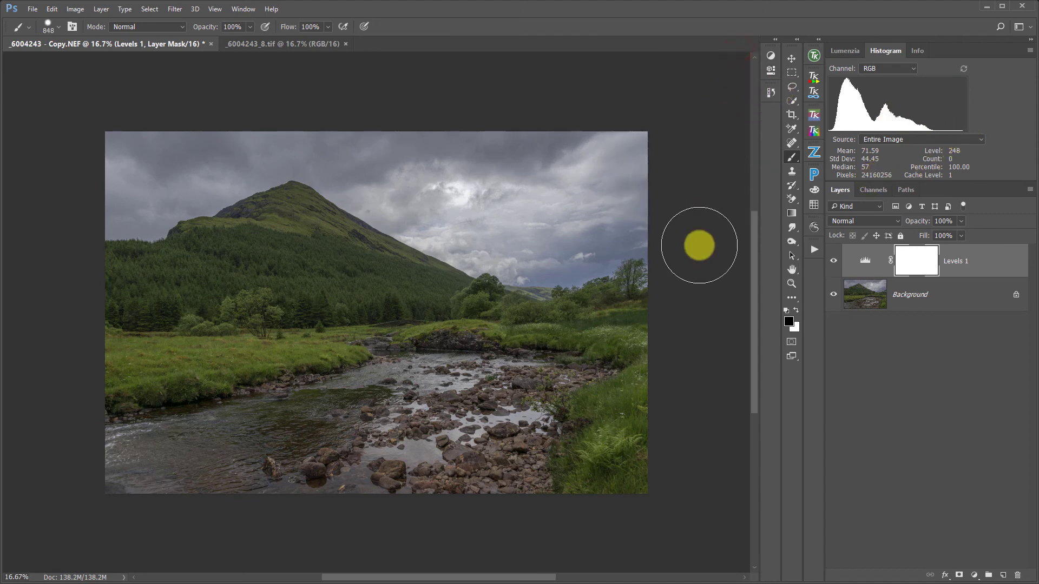
click(297, 47)
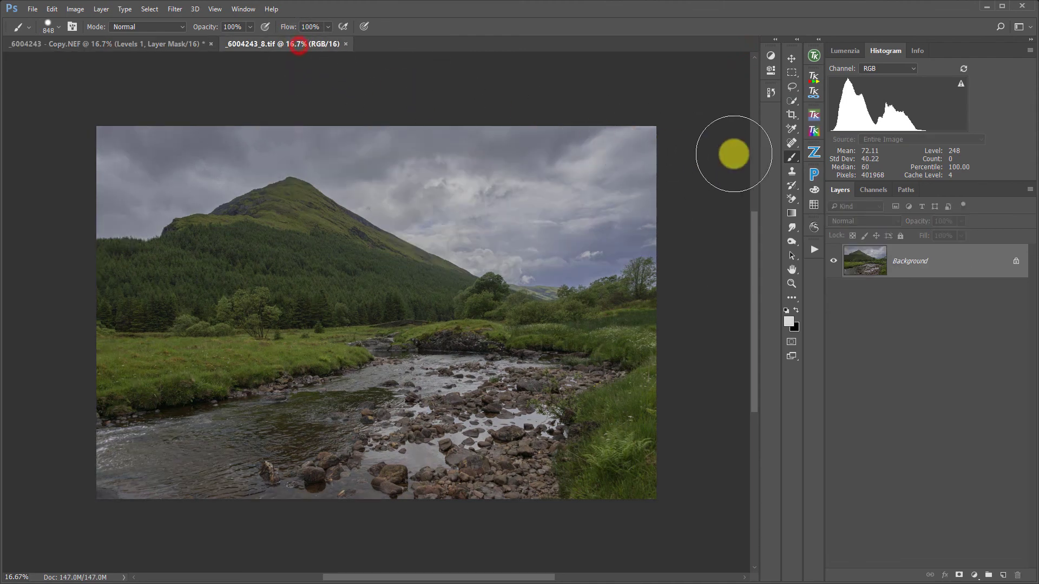
click(772, 57)
click(687, 83)
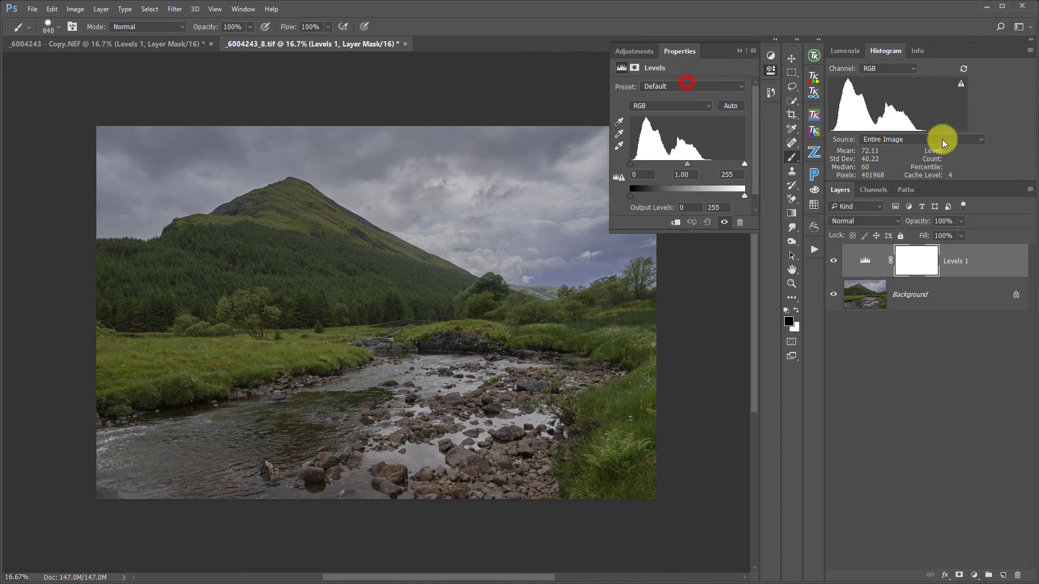
drag(745, 164, 680, 165)
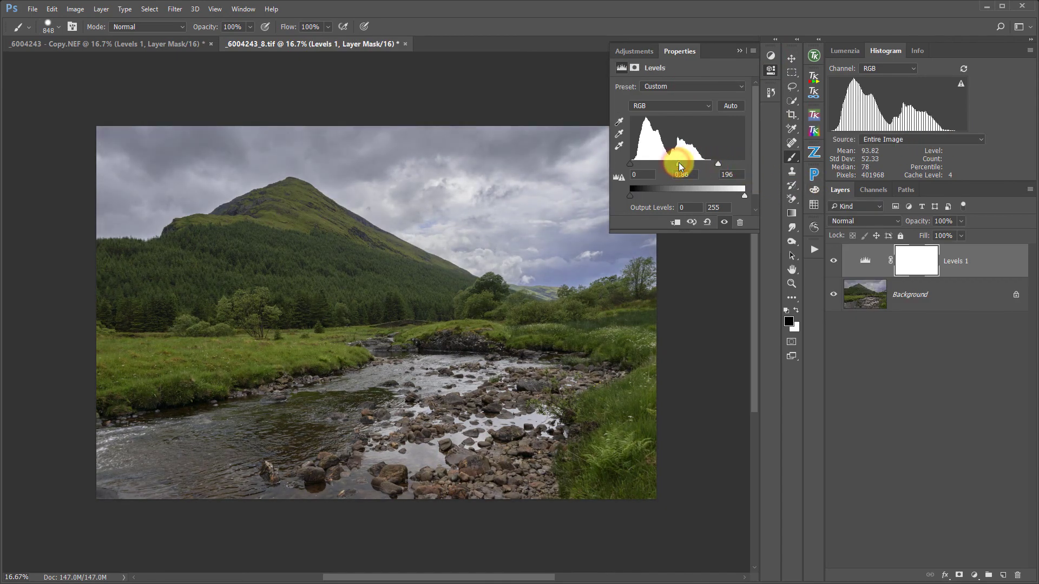
click(960, 85)
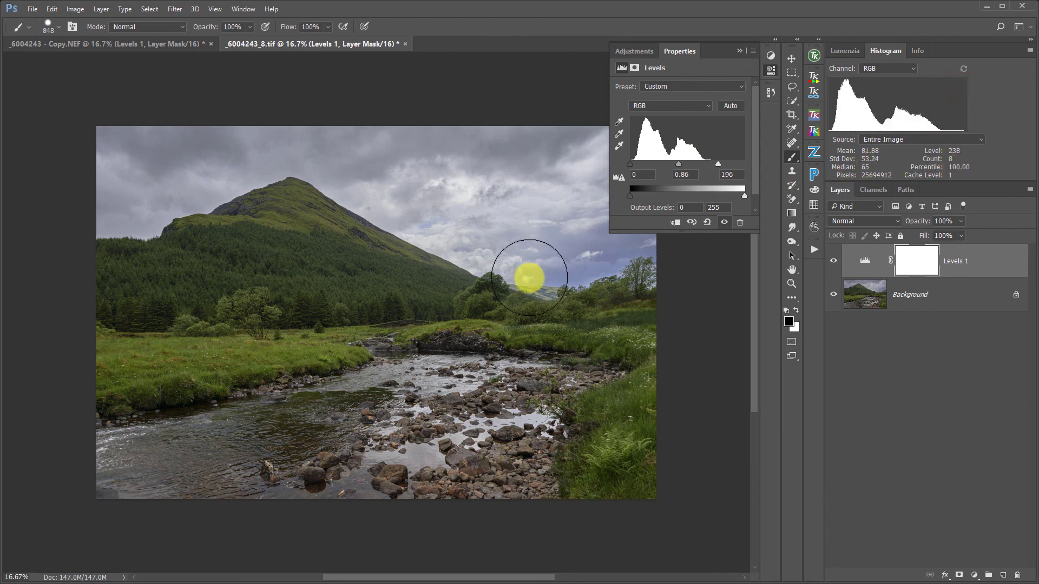